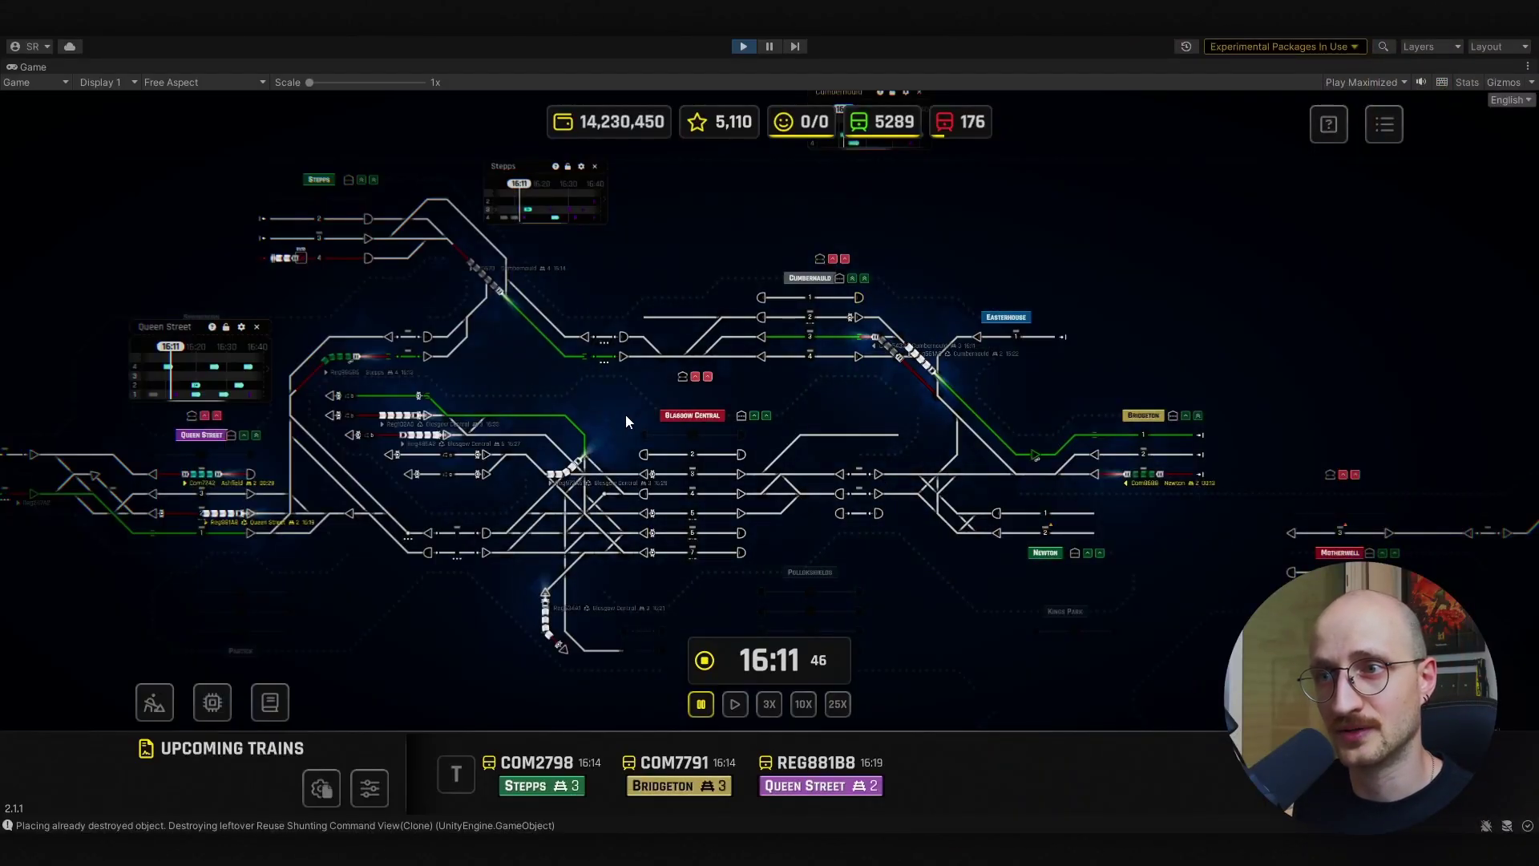
Step: Pan the rail map toward Bridgeton and Newton, zooming out to the full network and back
left_click_drag(627, 422, 657, 463)
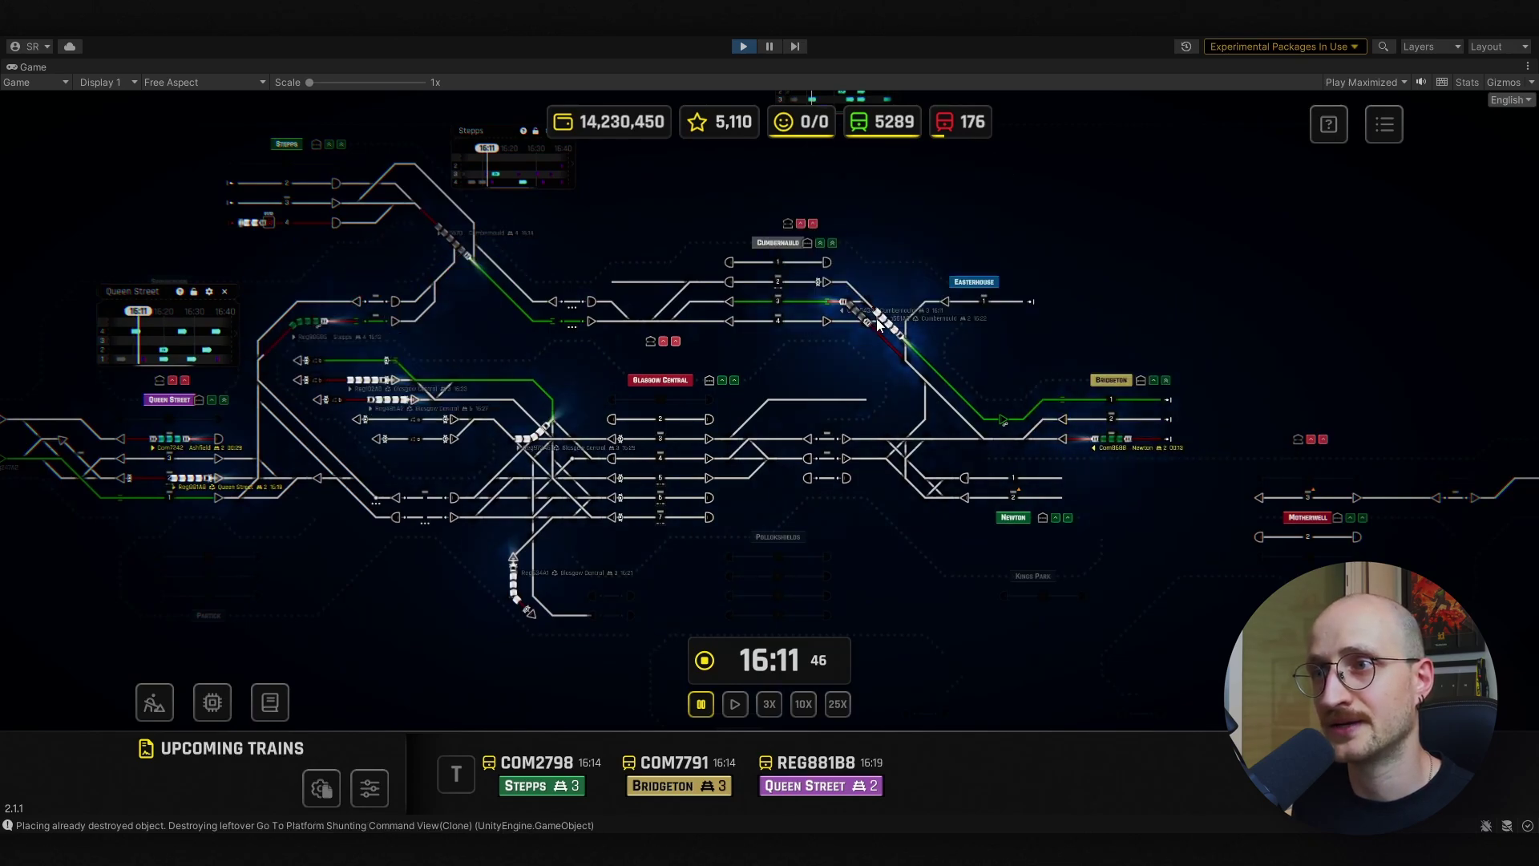
left_click_drag(877, 321, 670, 394)
scroll(852, 468, "up", 3)
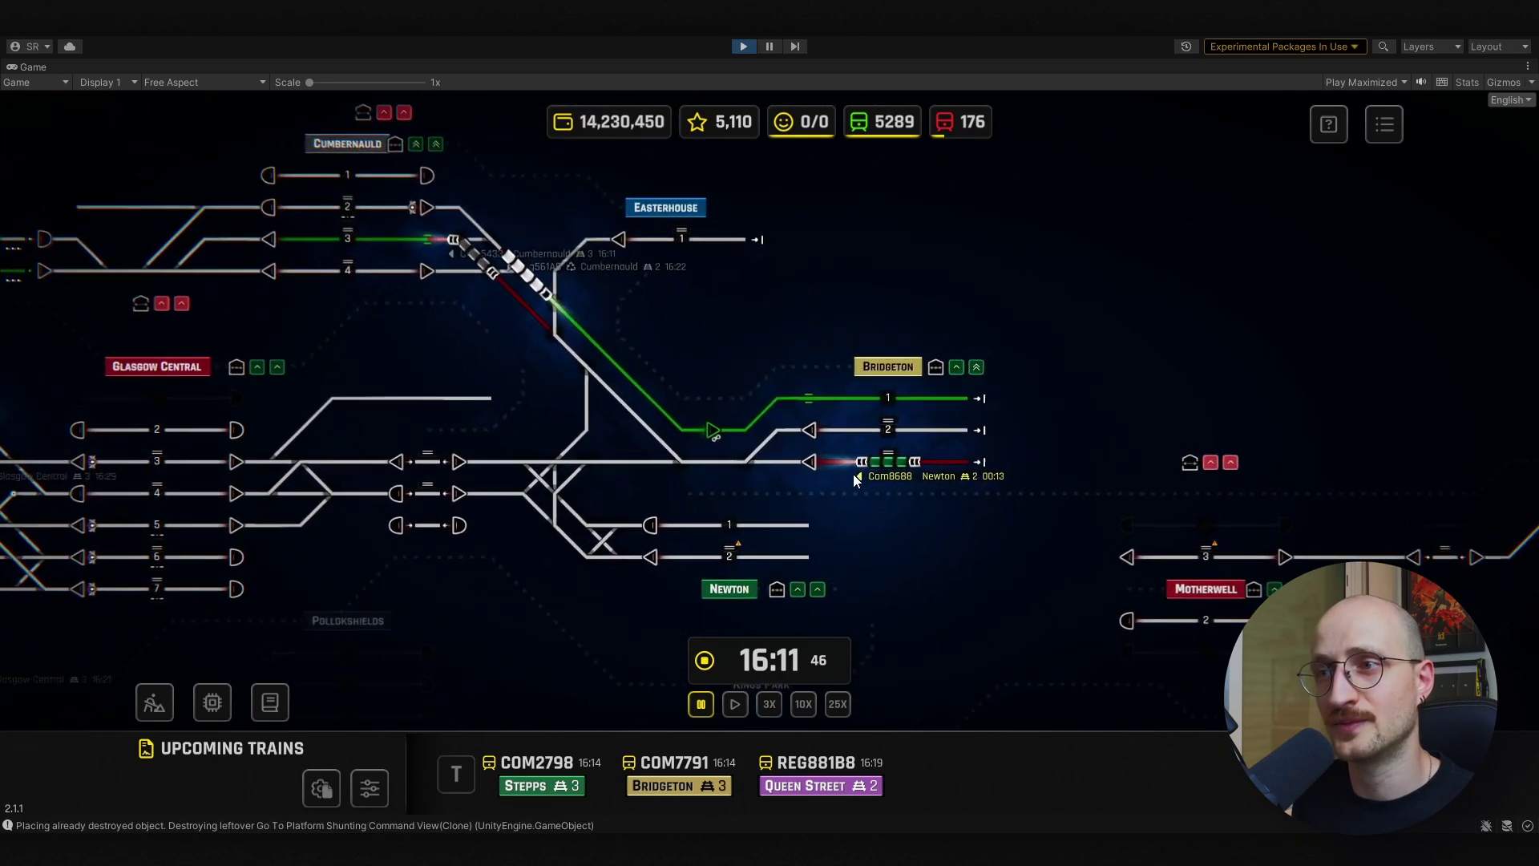
scroll(852, 474, "up", 4)
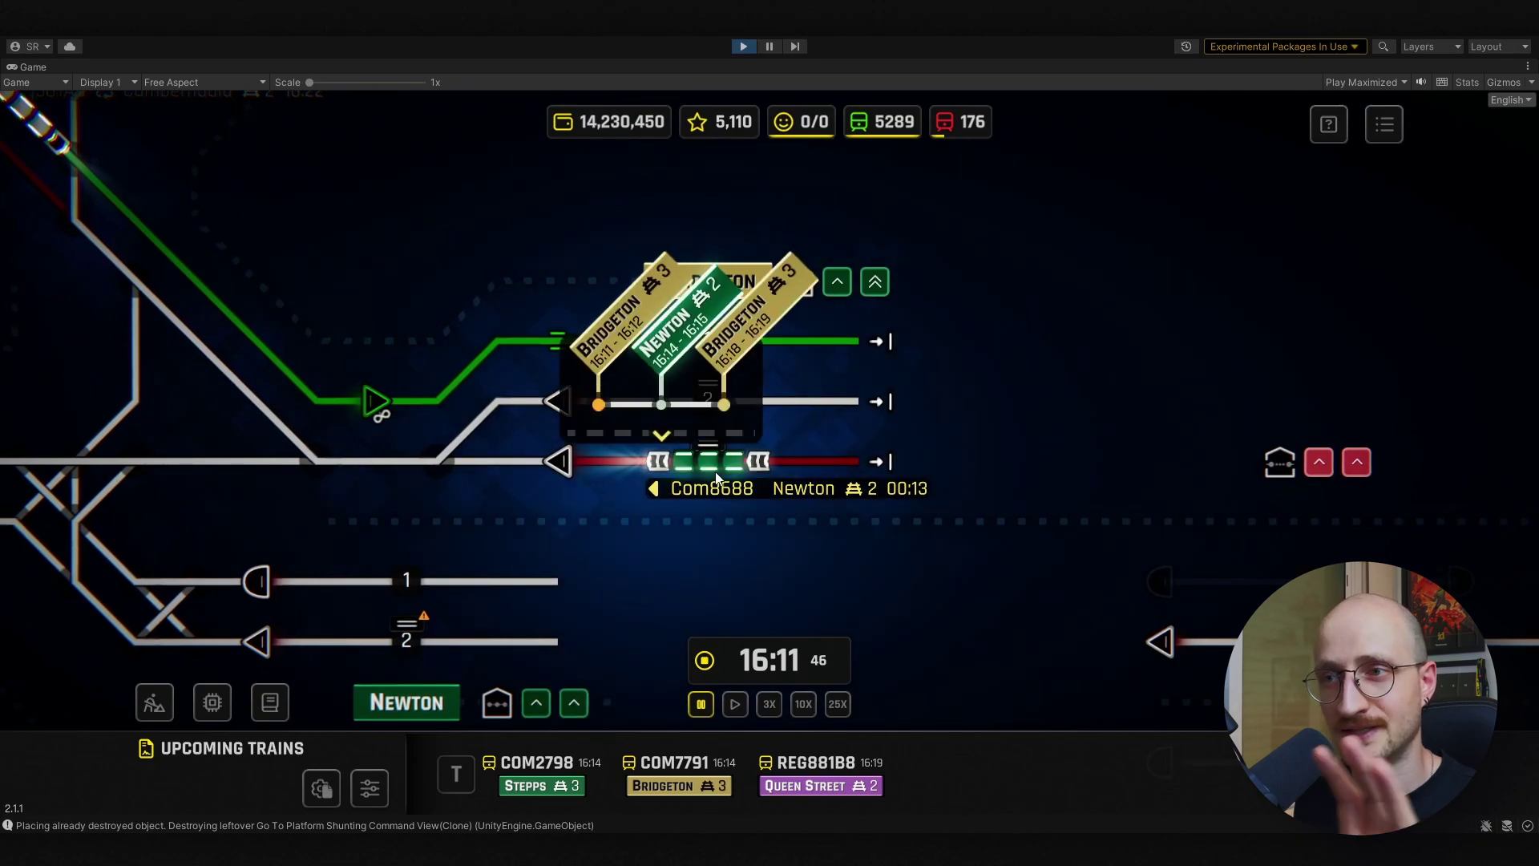
scroll(680, 525, "down", 6)
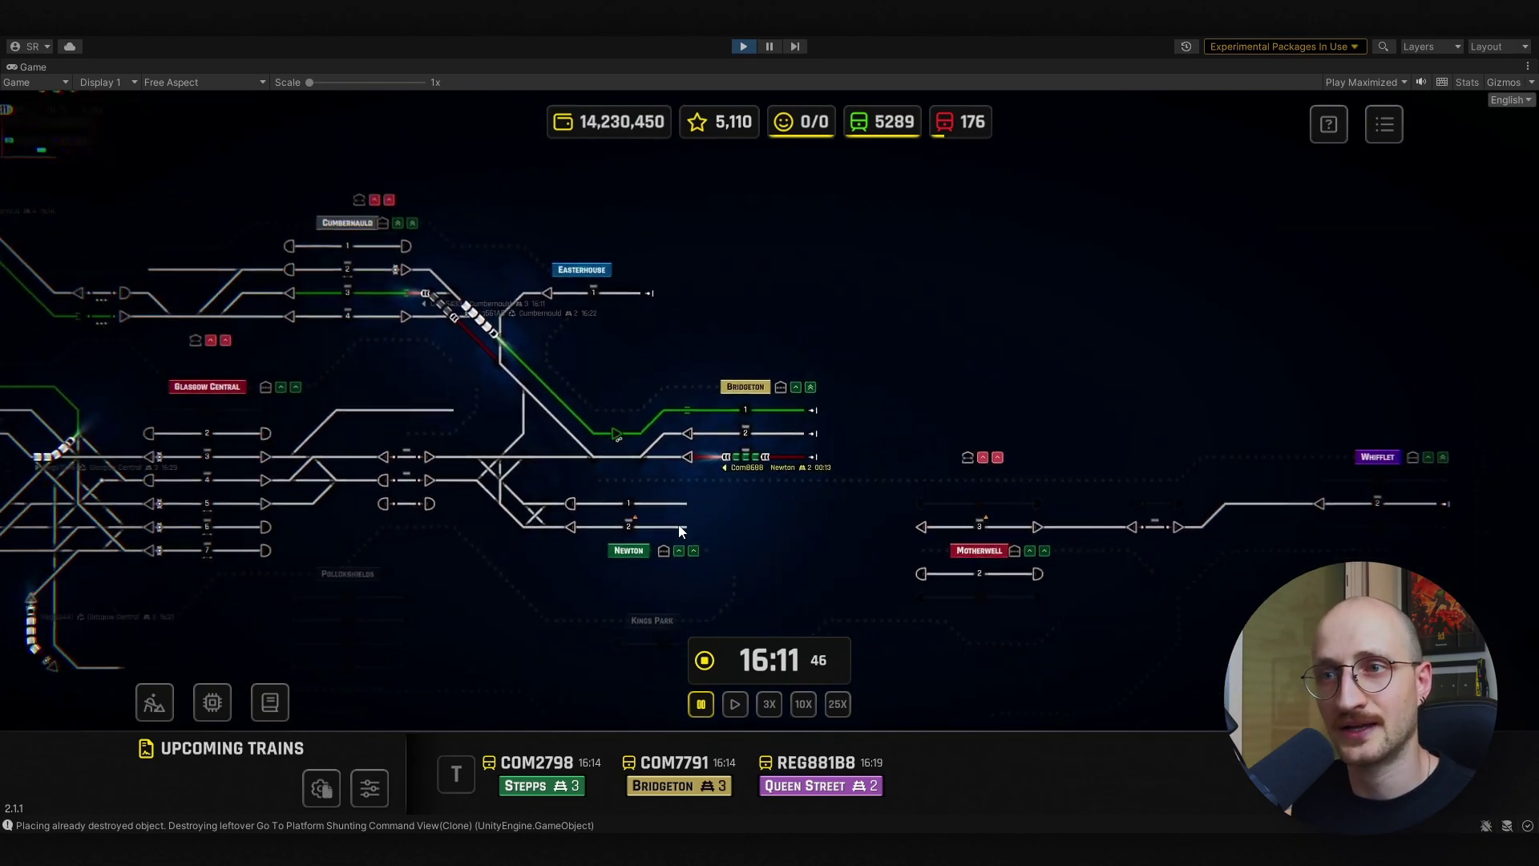
scroll(401, 385, "down", 4)
scroll(843, 435, "up", 8)
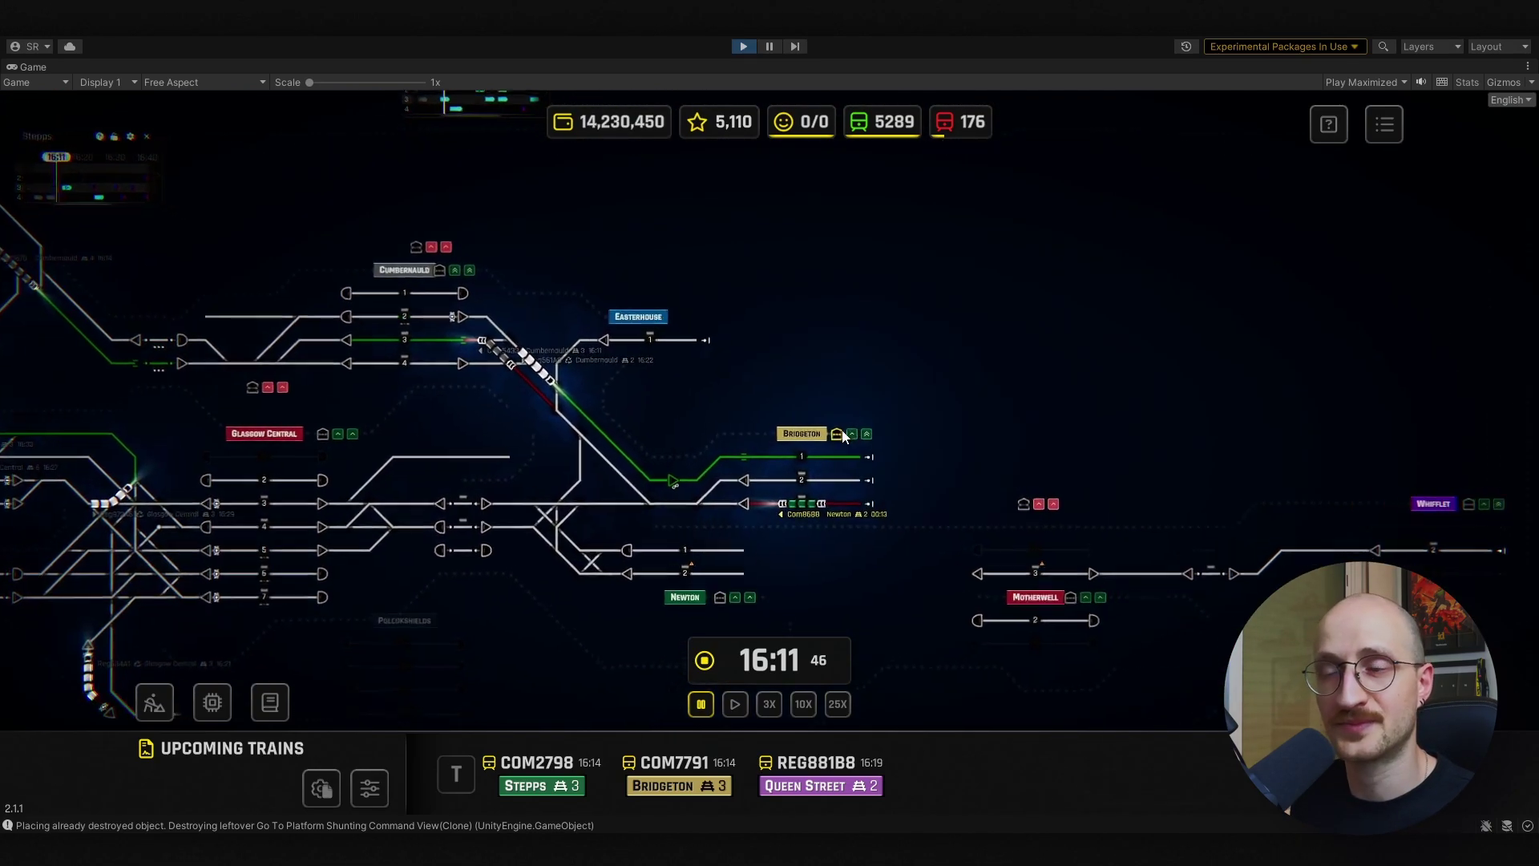
scroll(844, 435, "up", 3)
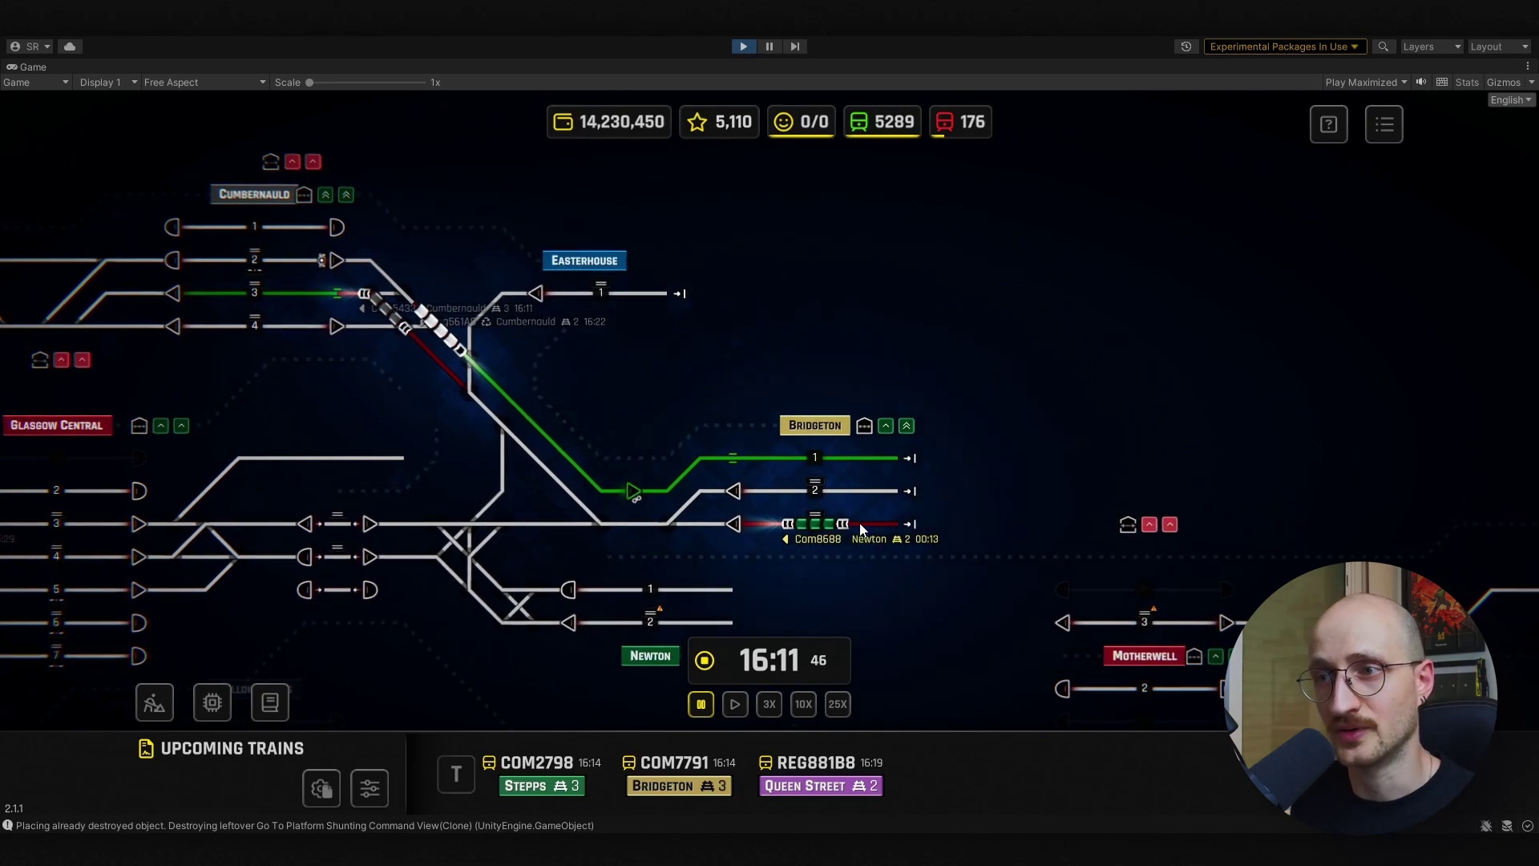
scroll(825, 501, "up", 4)
scroll(613, 484, "up", 3)
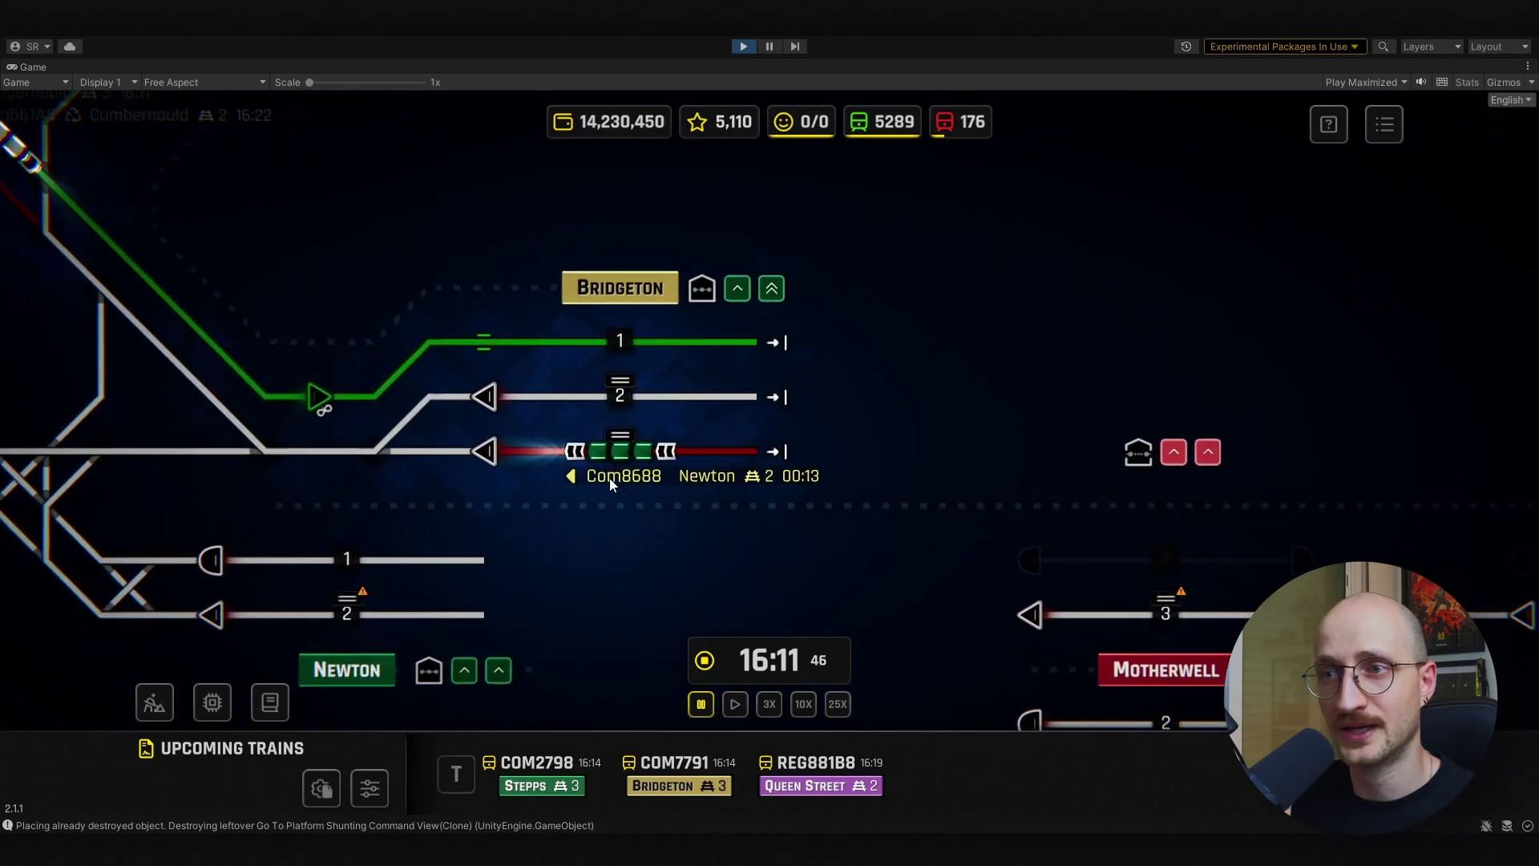
Step: Centre the map on Bridgeton and zoom in close on Bridgeton and Easterhouse
left_click_drag(609, 478, 815, 540)
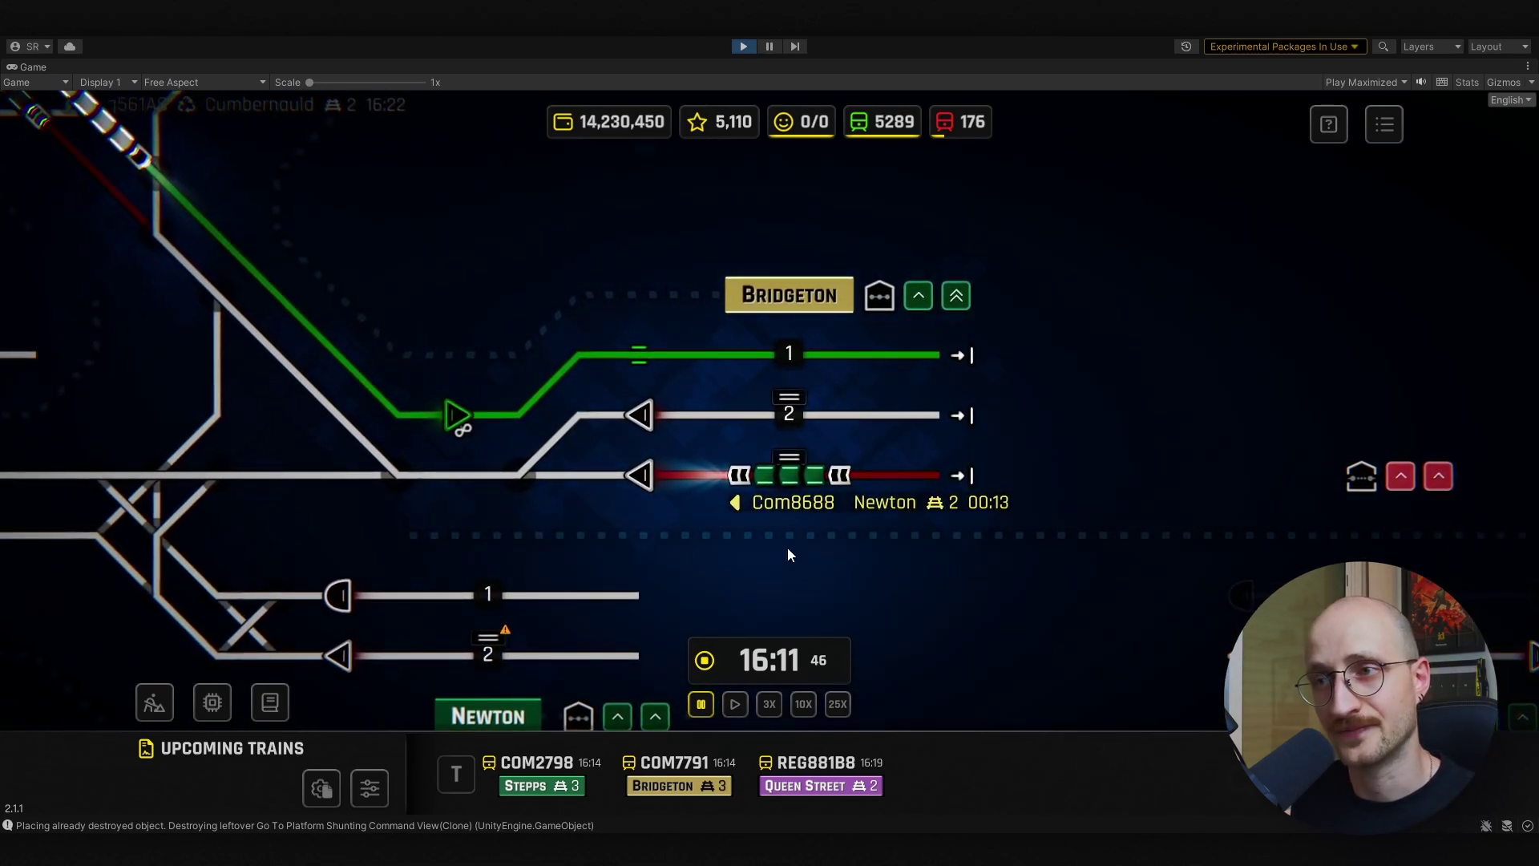
scroll(776, 546, "down", 5)
scroll(479, 348, "up", 2)
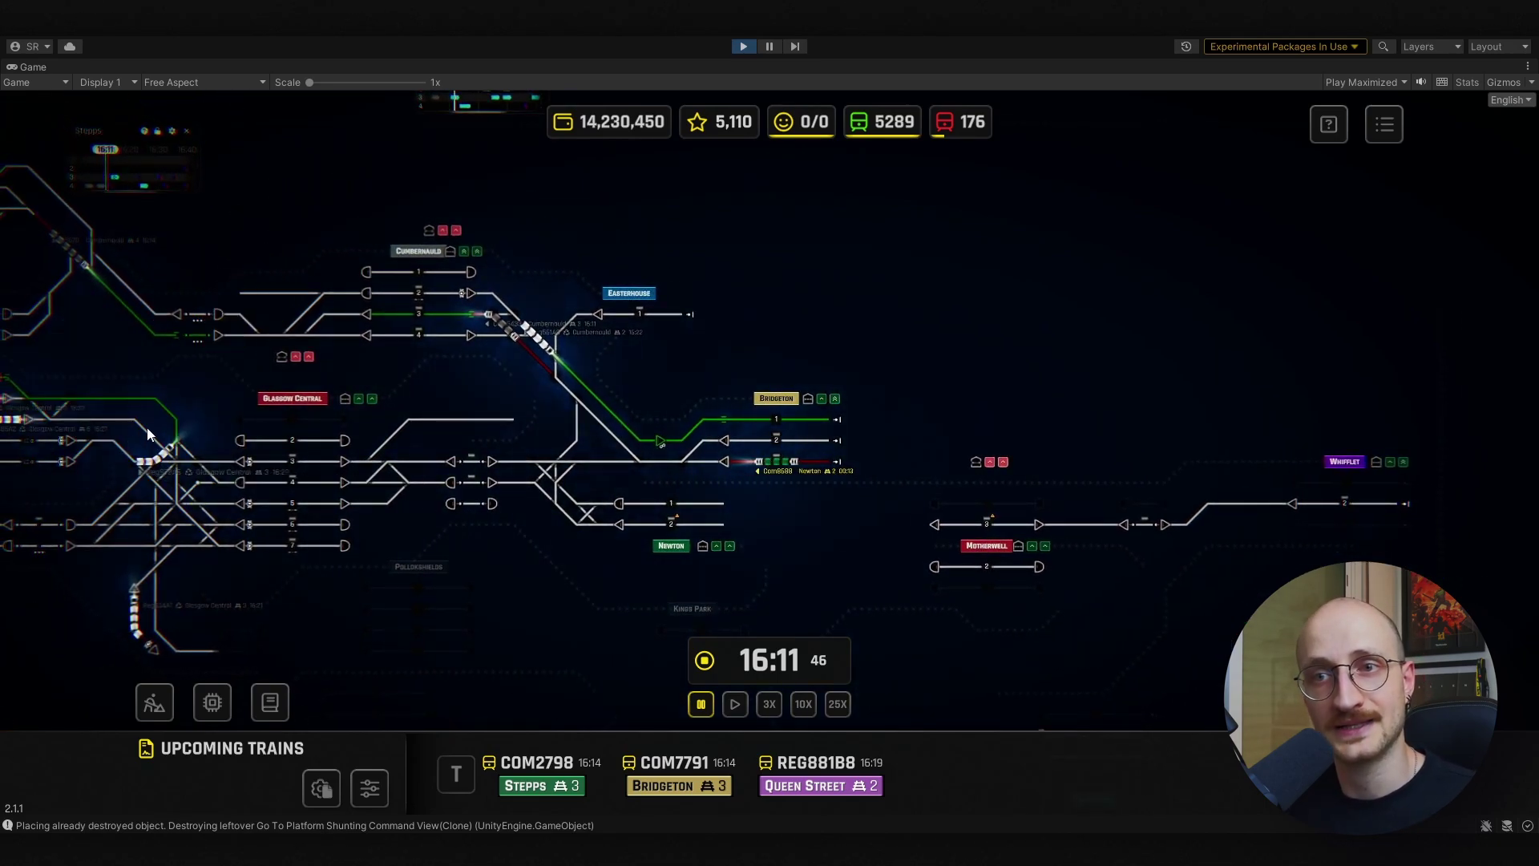
scroll(501, 274, "up", 5)
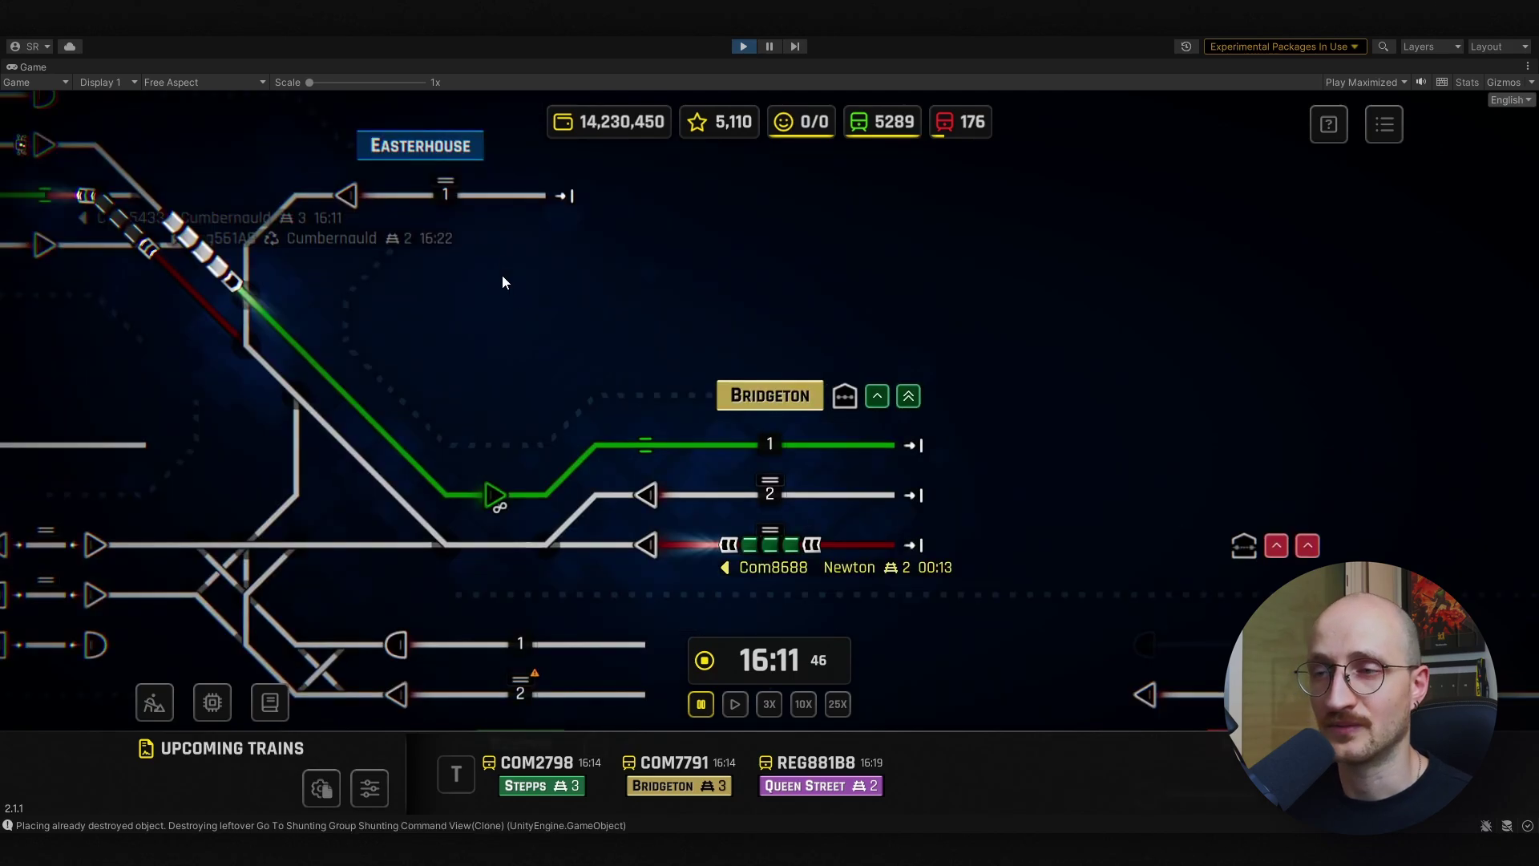
scroll(715, 428, "down", 4)
scroll(715, 435, "up", 3)
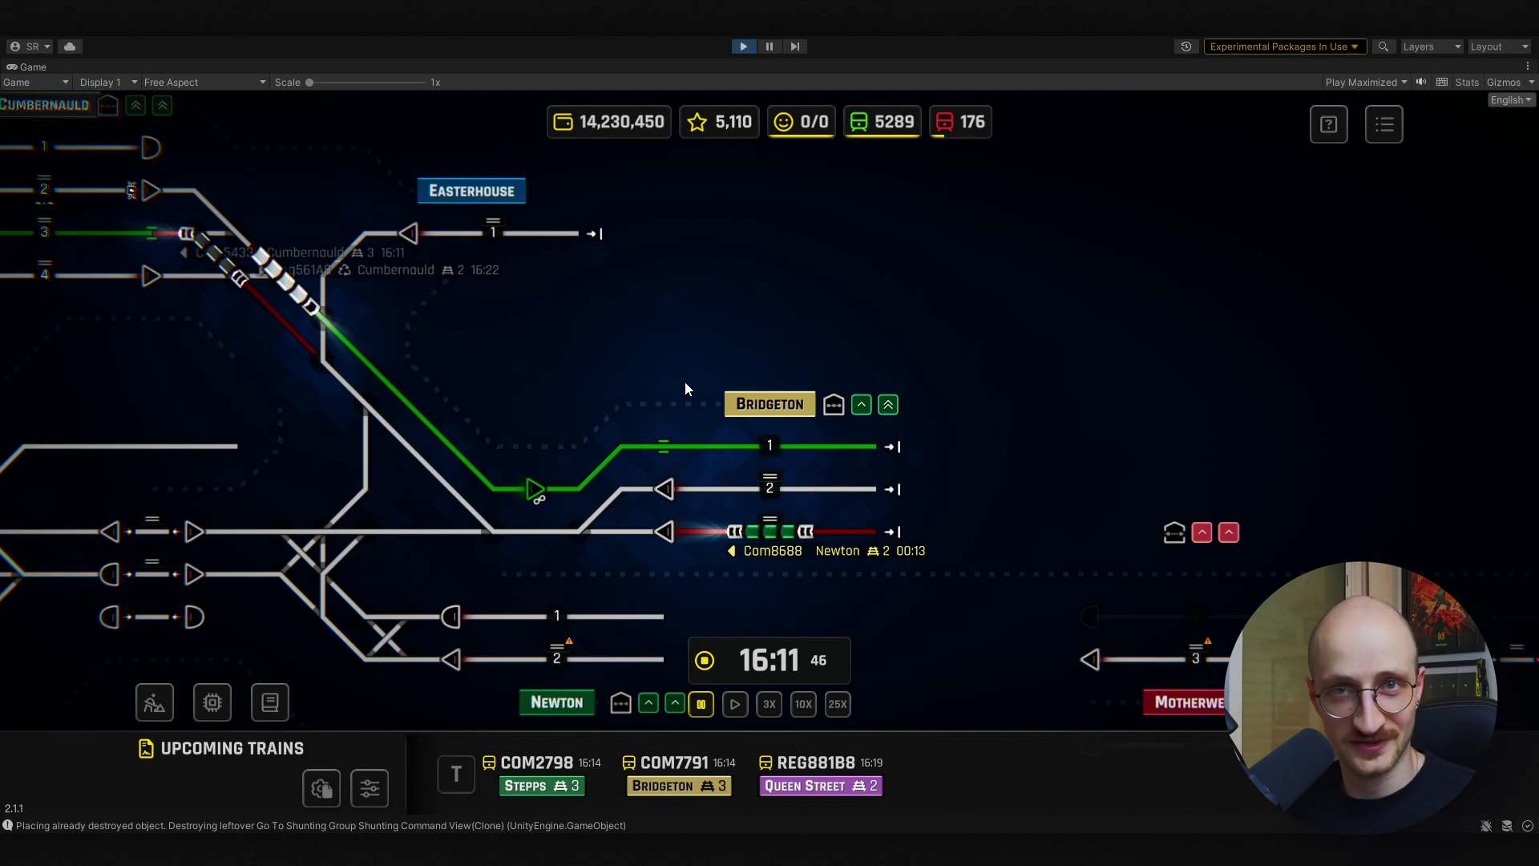
left_click_drag(686, 379, 463, 321)
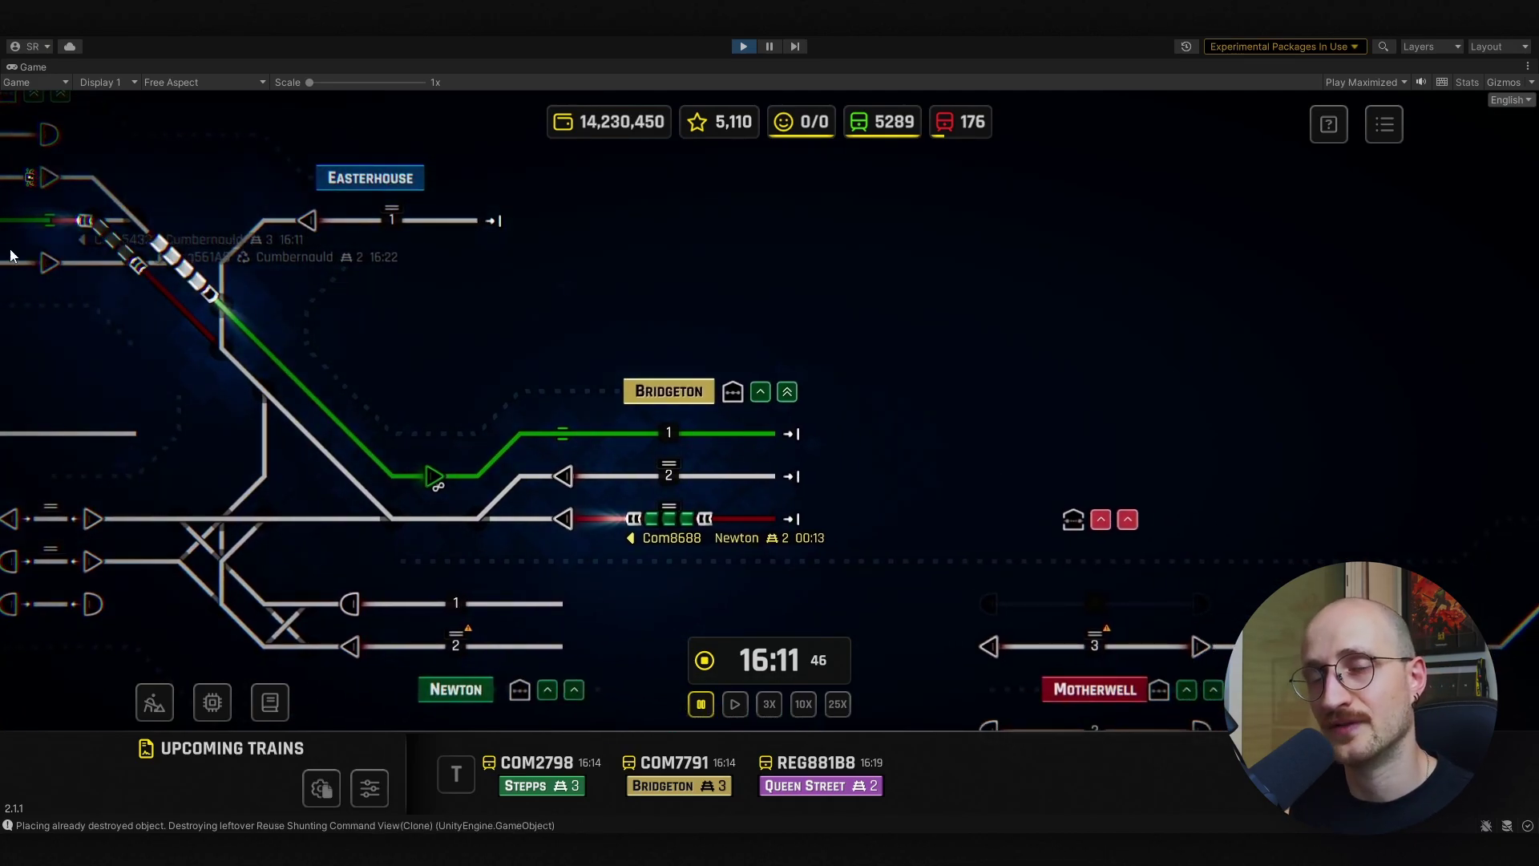
left_click_drag(415, 307, 379, 315)
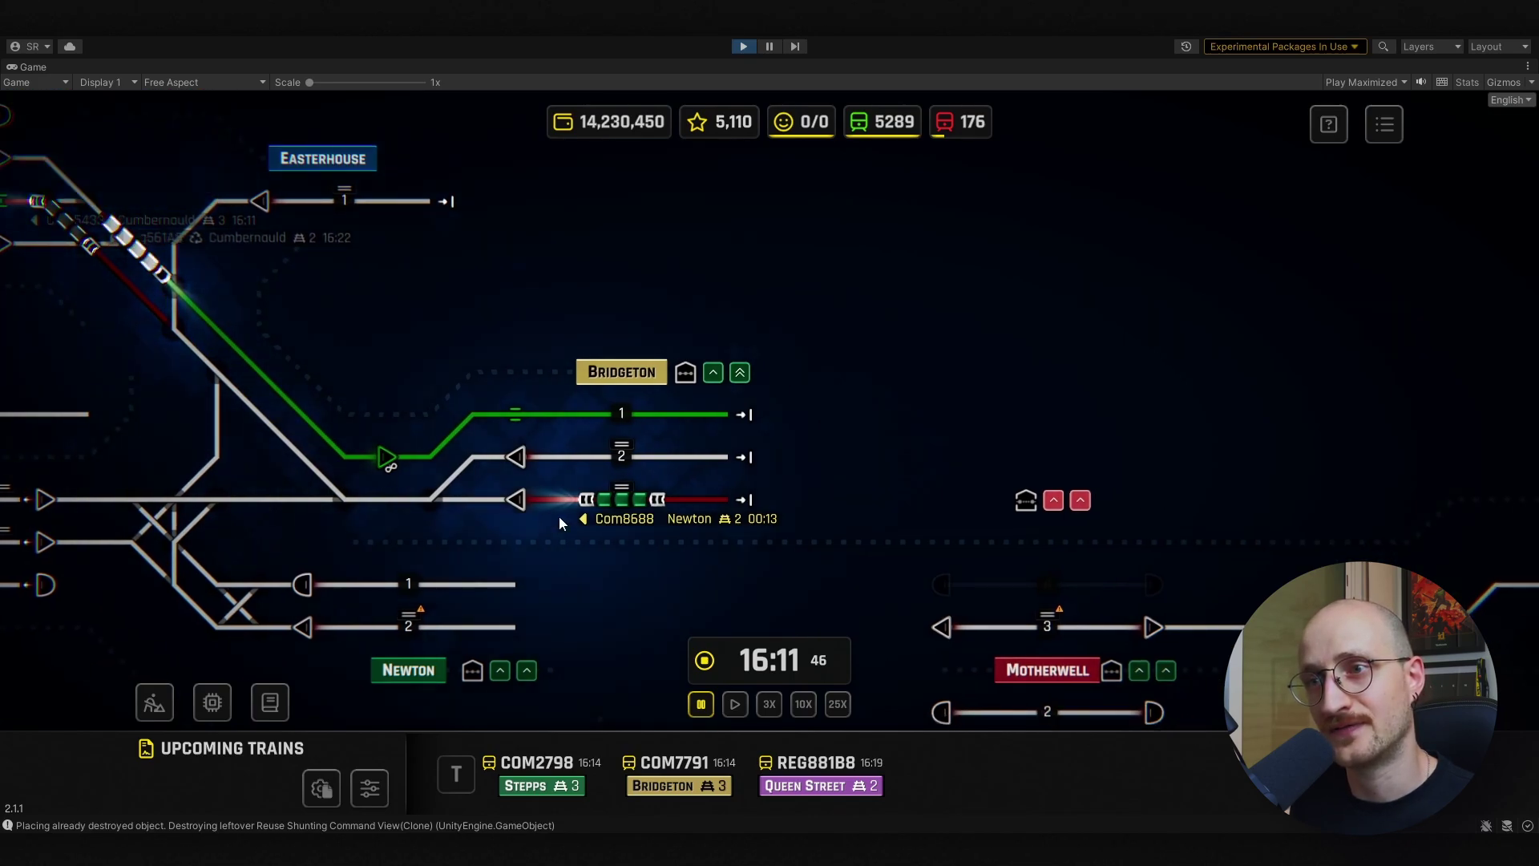
mouse_move(154, 267)
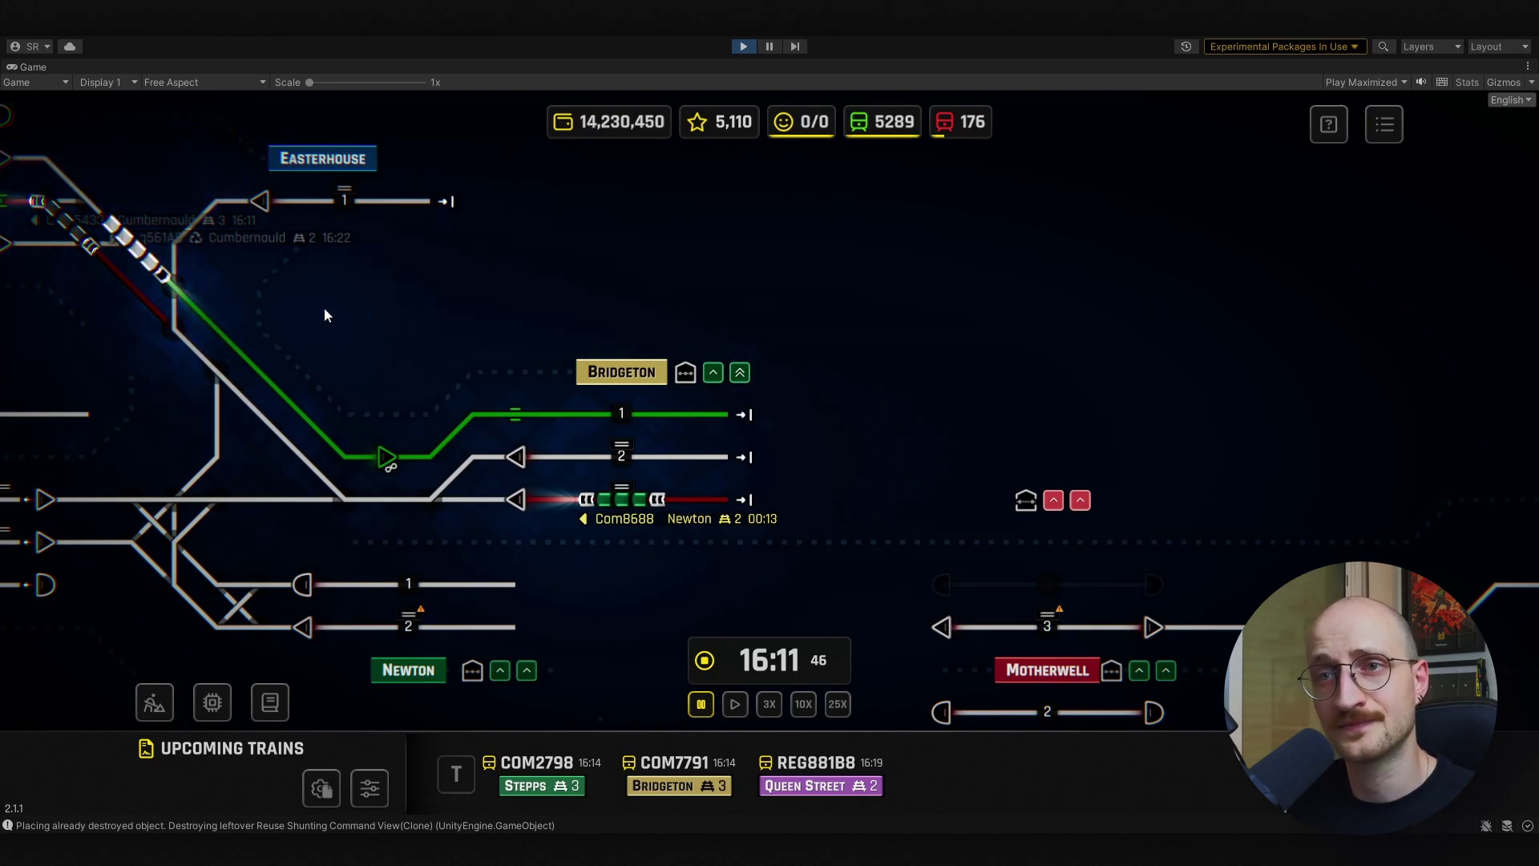
left_click_drag(426, 299, 236, 284)
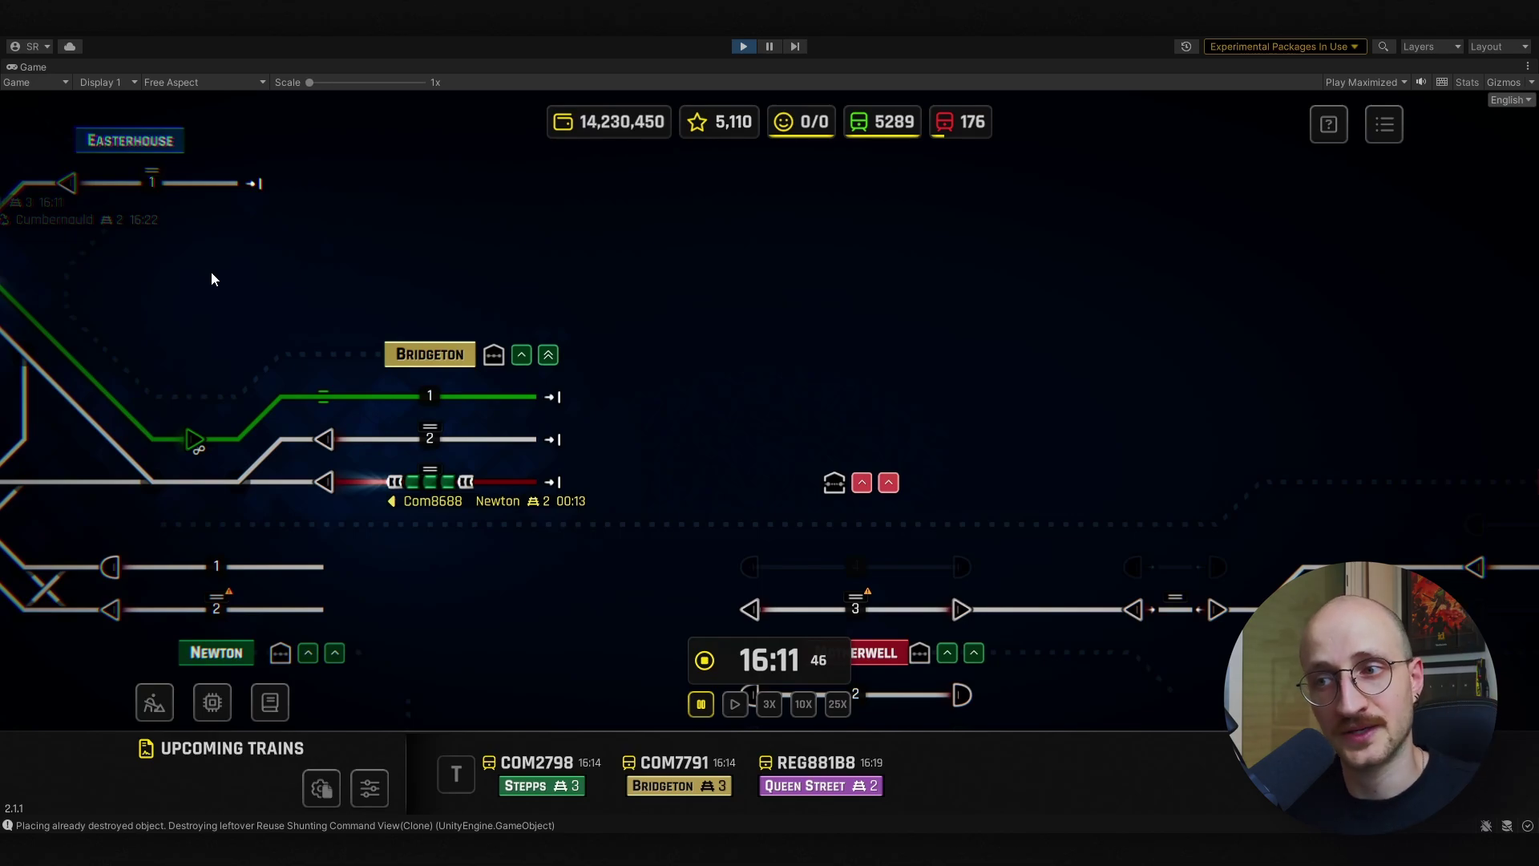
left_click_drag(213, 278, 572, 371)
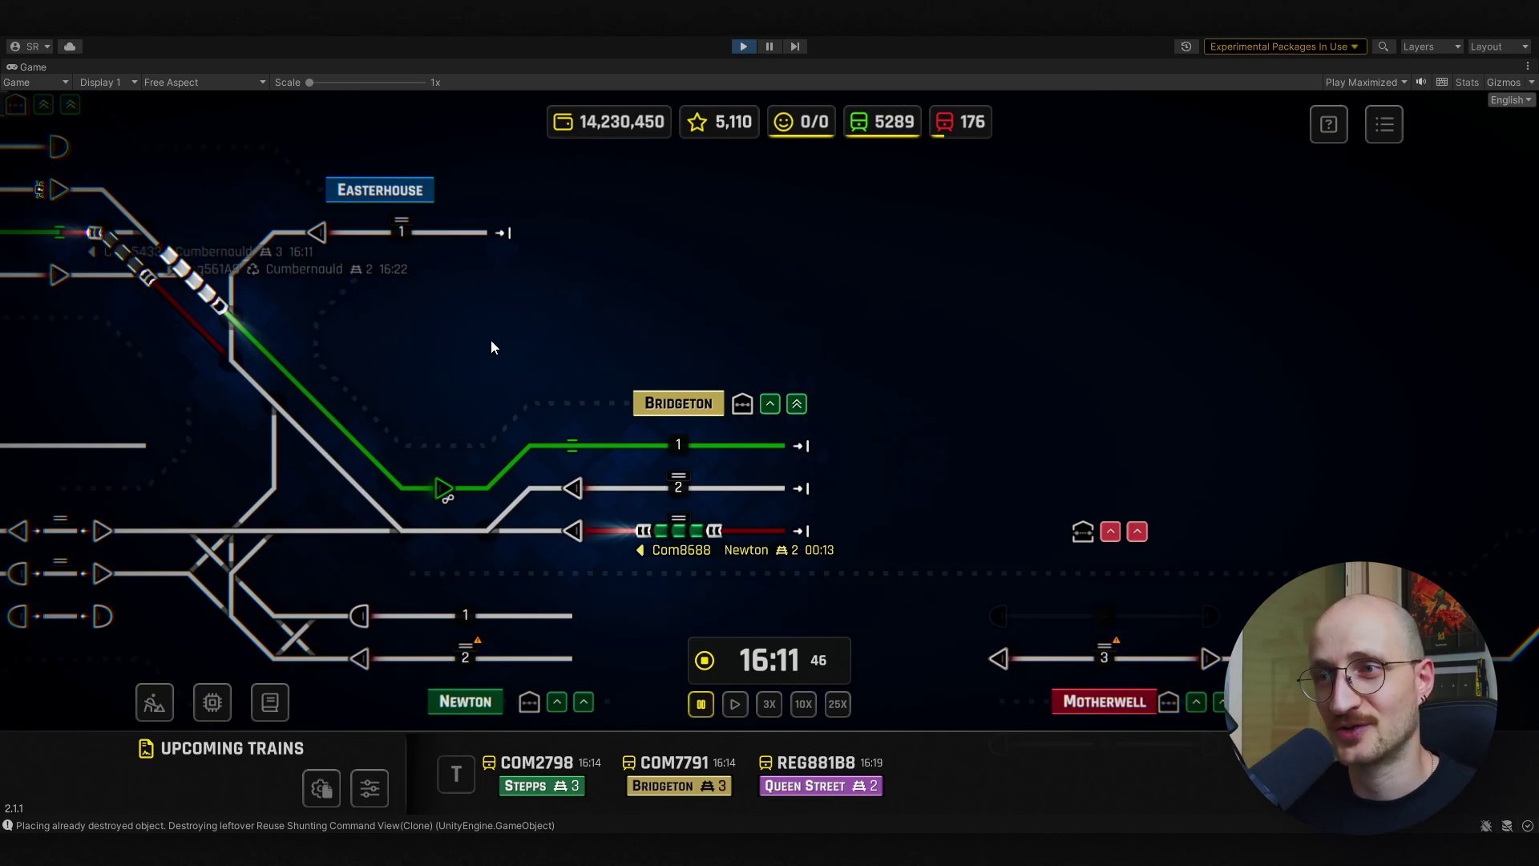
Step: Zoom the Game view's rail map out, back in, and out again
scroll(561, 325, "down", 5)
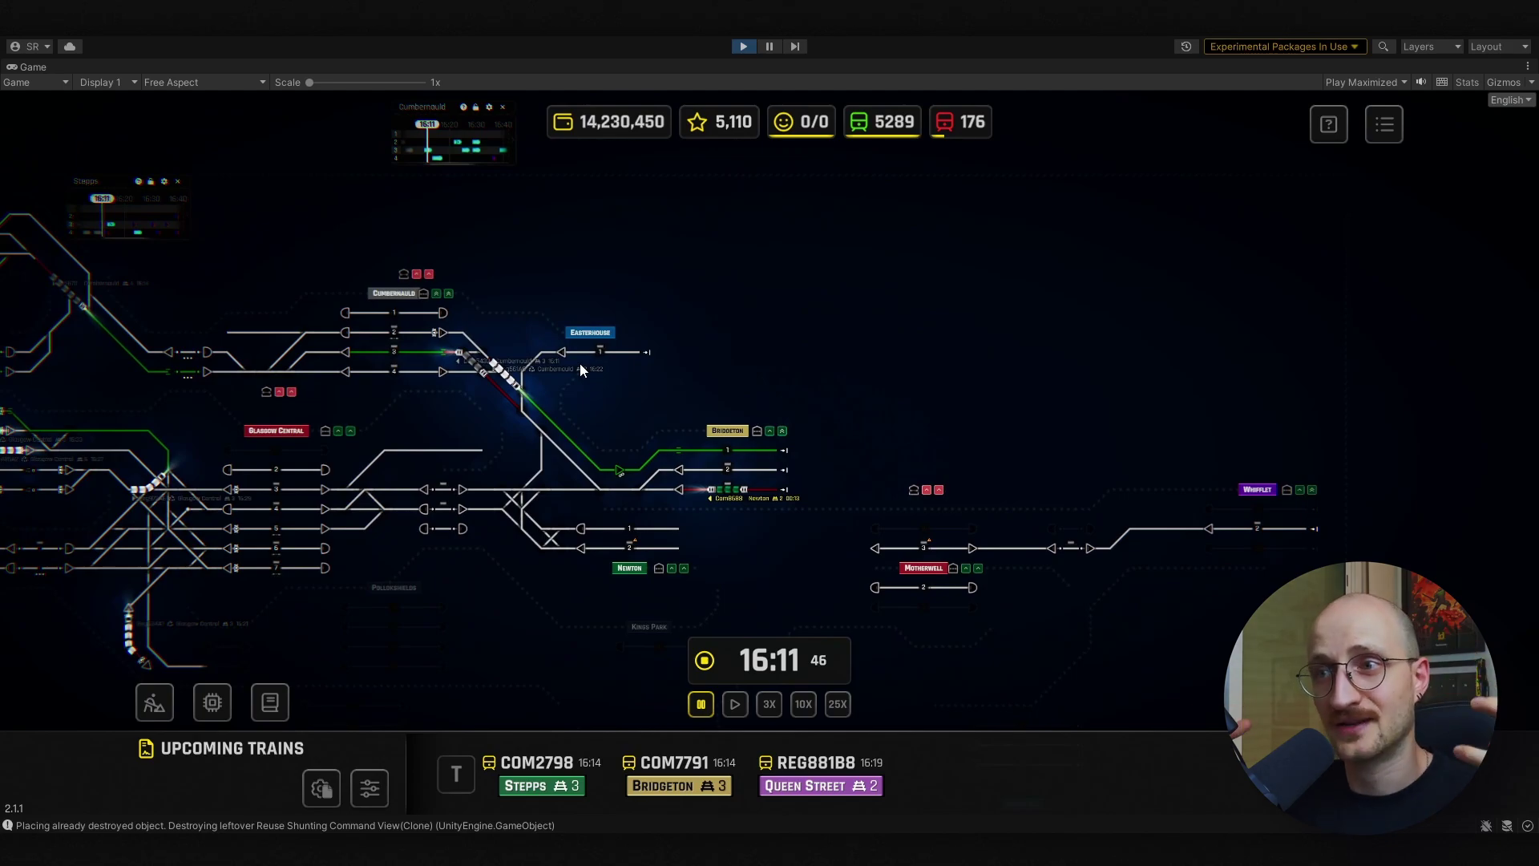
scroll(582, 373, "up", 5)
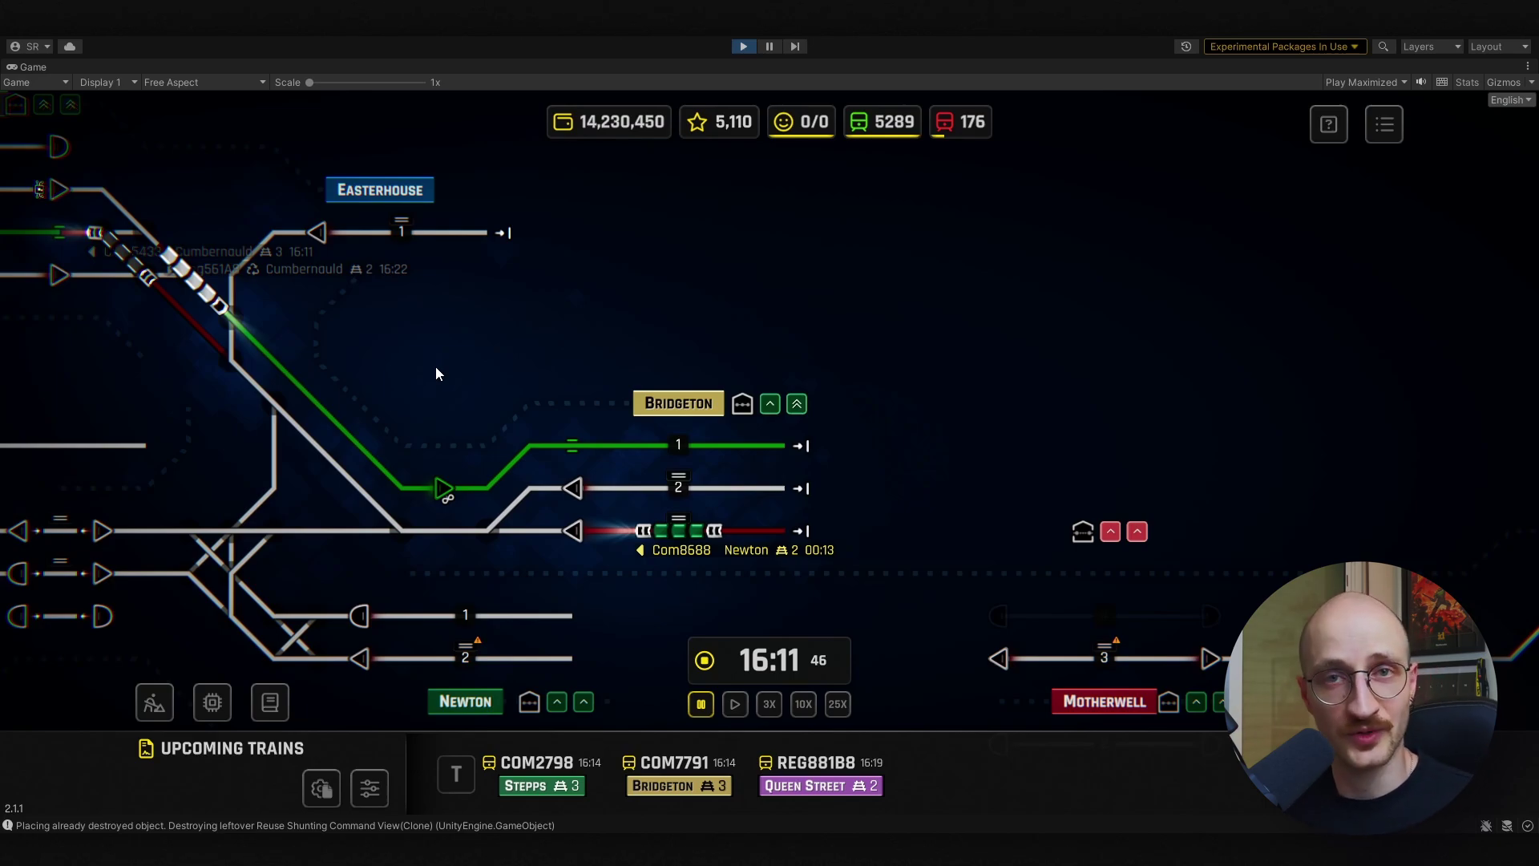
scroll(577, 364, "down", 5)
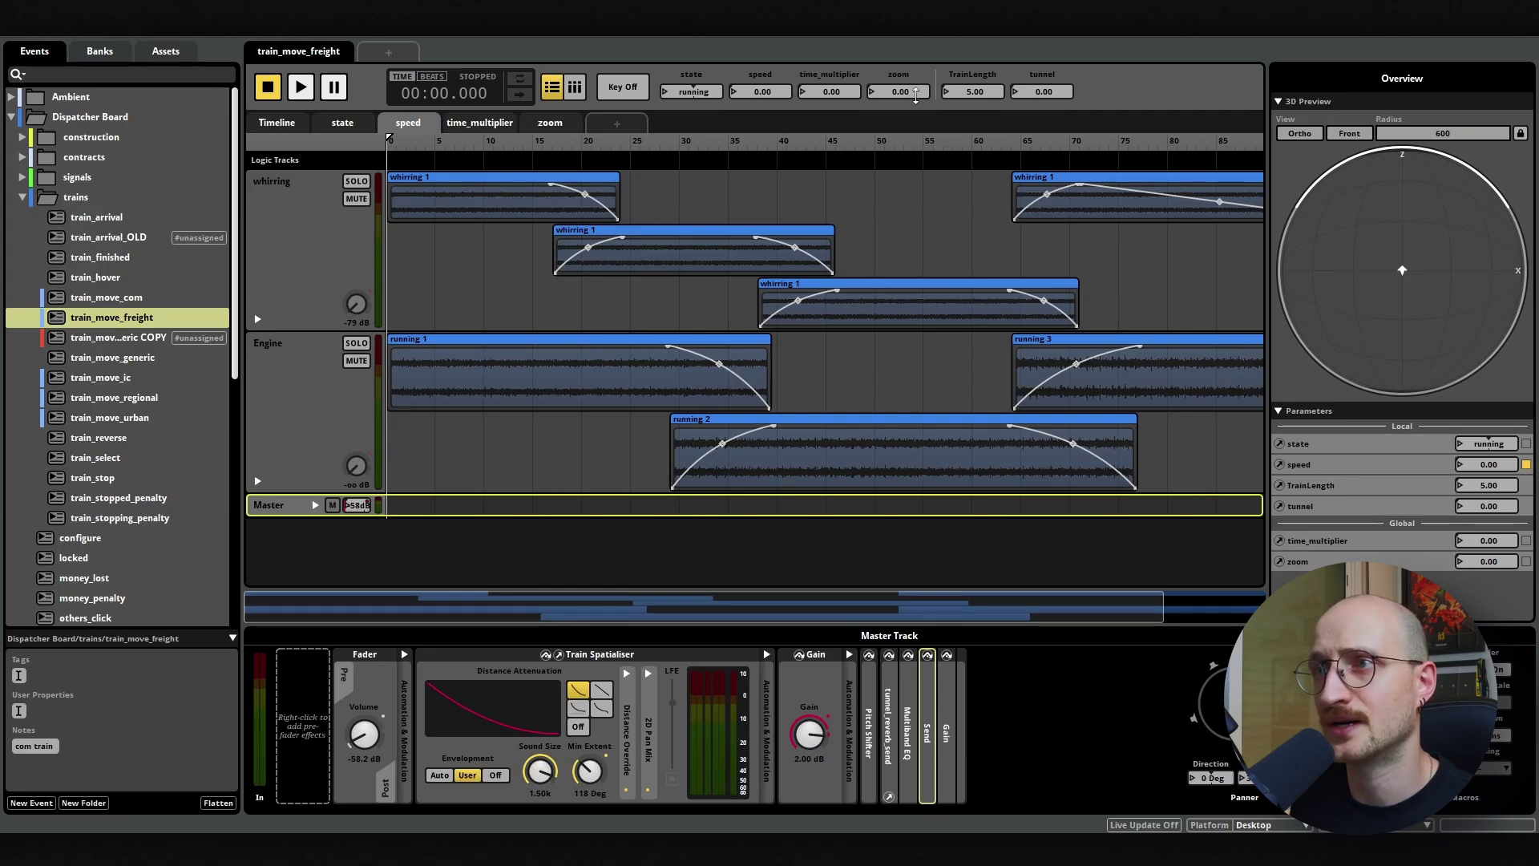
Step: Expand the Train Spatialiser's Distance Override and select the effect module
left_click(626, 673)
left_click(878, 361)
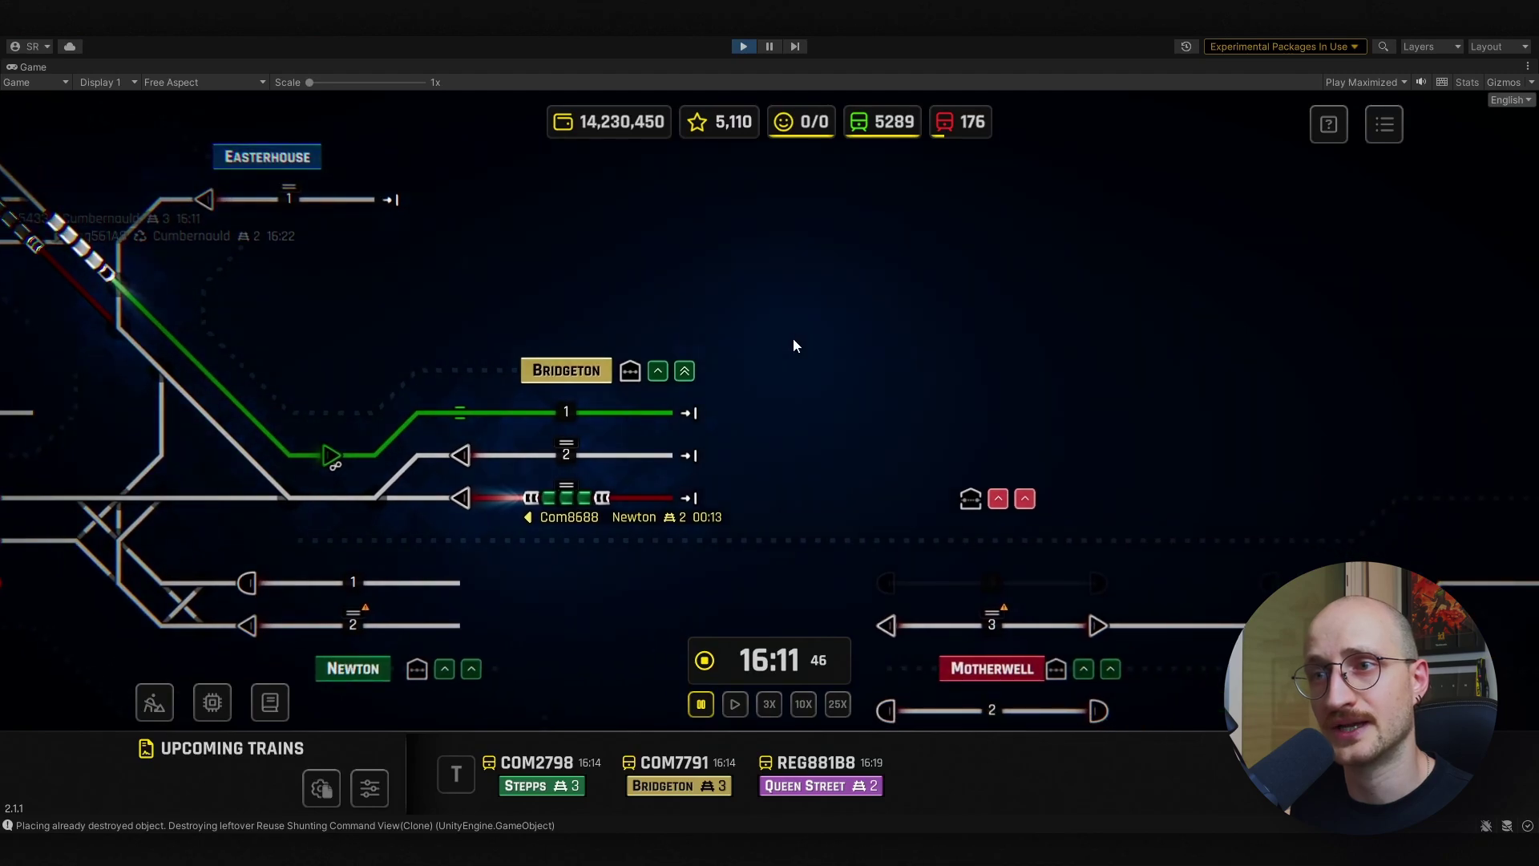
Step: Pan across Motherwell, Whifflet and Bridgeton, then zoom out to the whole Glasgow network
left_click_drag(791, 338, 416, 300)
scroll(408, 329, "down", 1)
left_click_drag(642, 359, 445, 339)
scroll(350, 341, "down", 1)
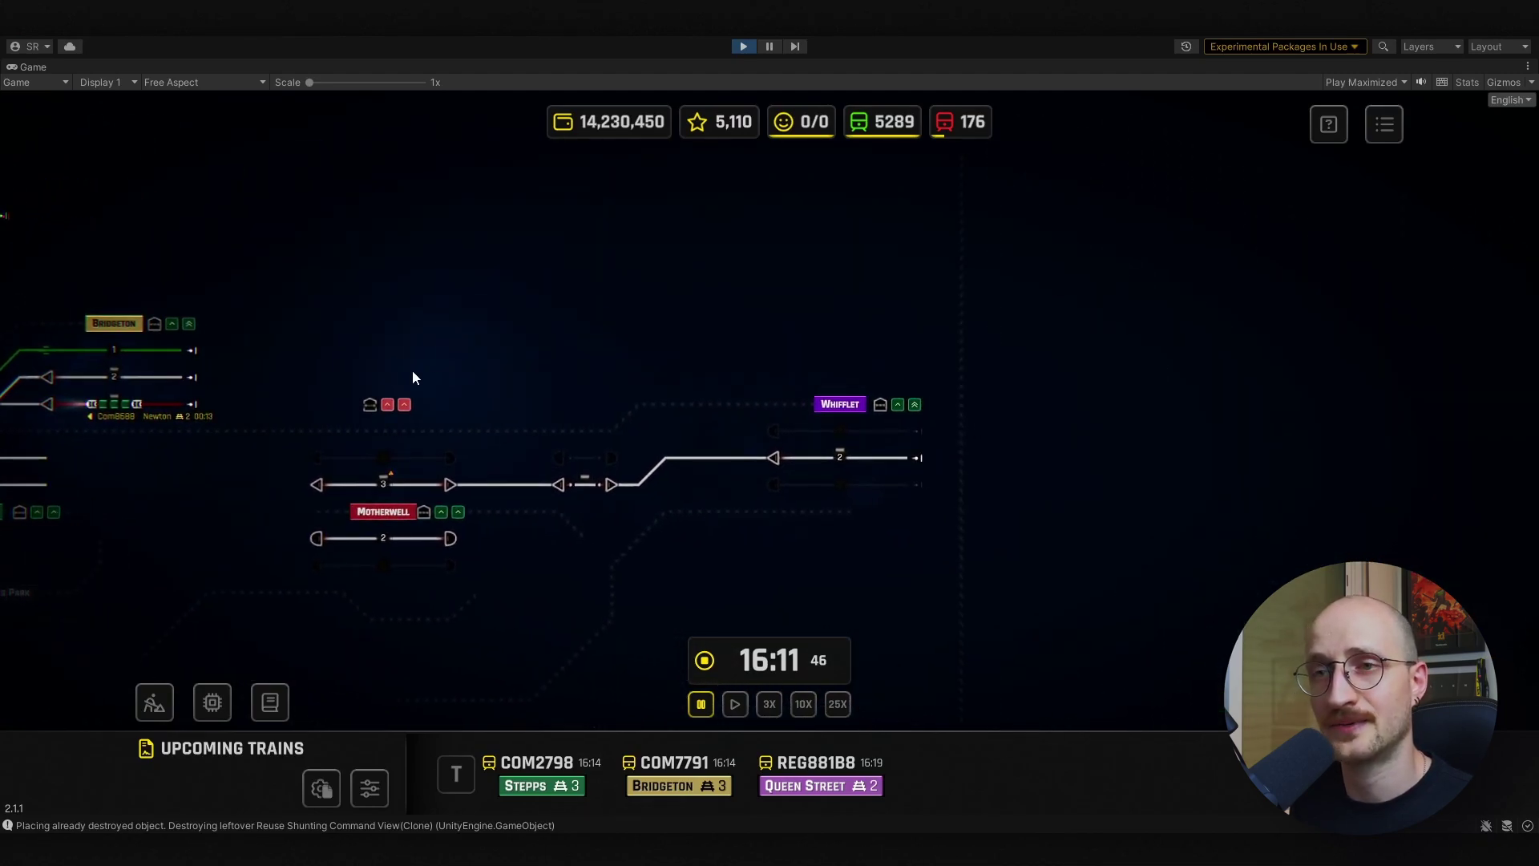
scroll(376, 365, "up", 2)
left_click_drag(361, 361, 803, 355)
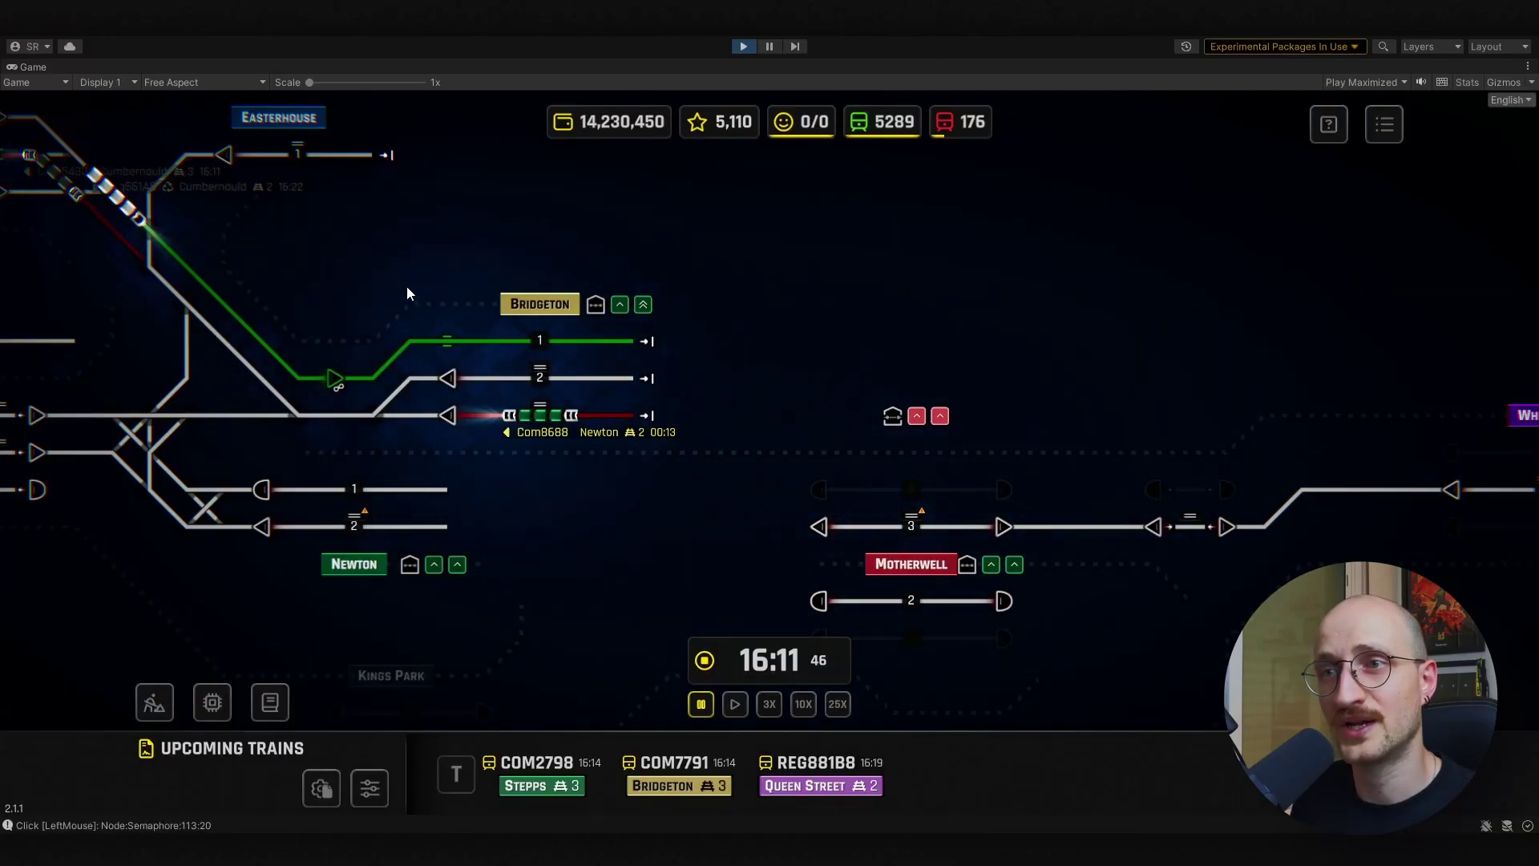
left_click_drag(422, 303, 996, 347)
scroll(617, 358, "down", 5)
left_click_drag(477, 417, 669, 405)
scroll(676, 422, "up", 1)
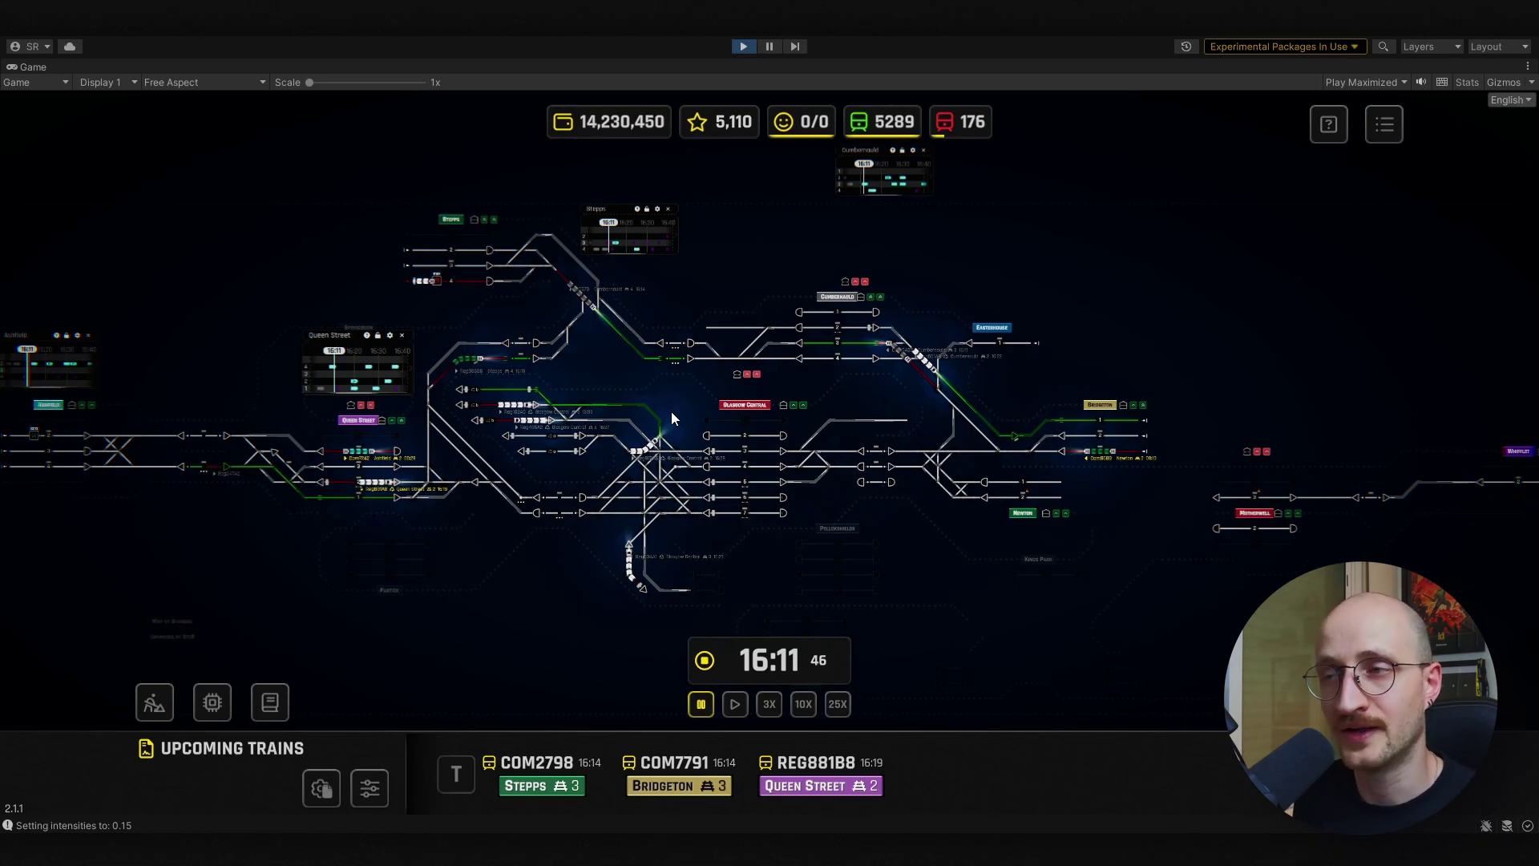
Step: Zoom the rail map in and out, finishing close on the Glasgow Central area
scroll(750, 400, "up", 3)
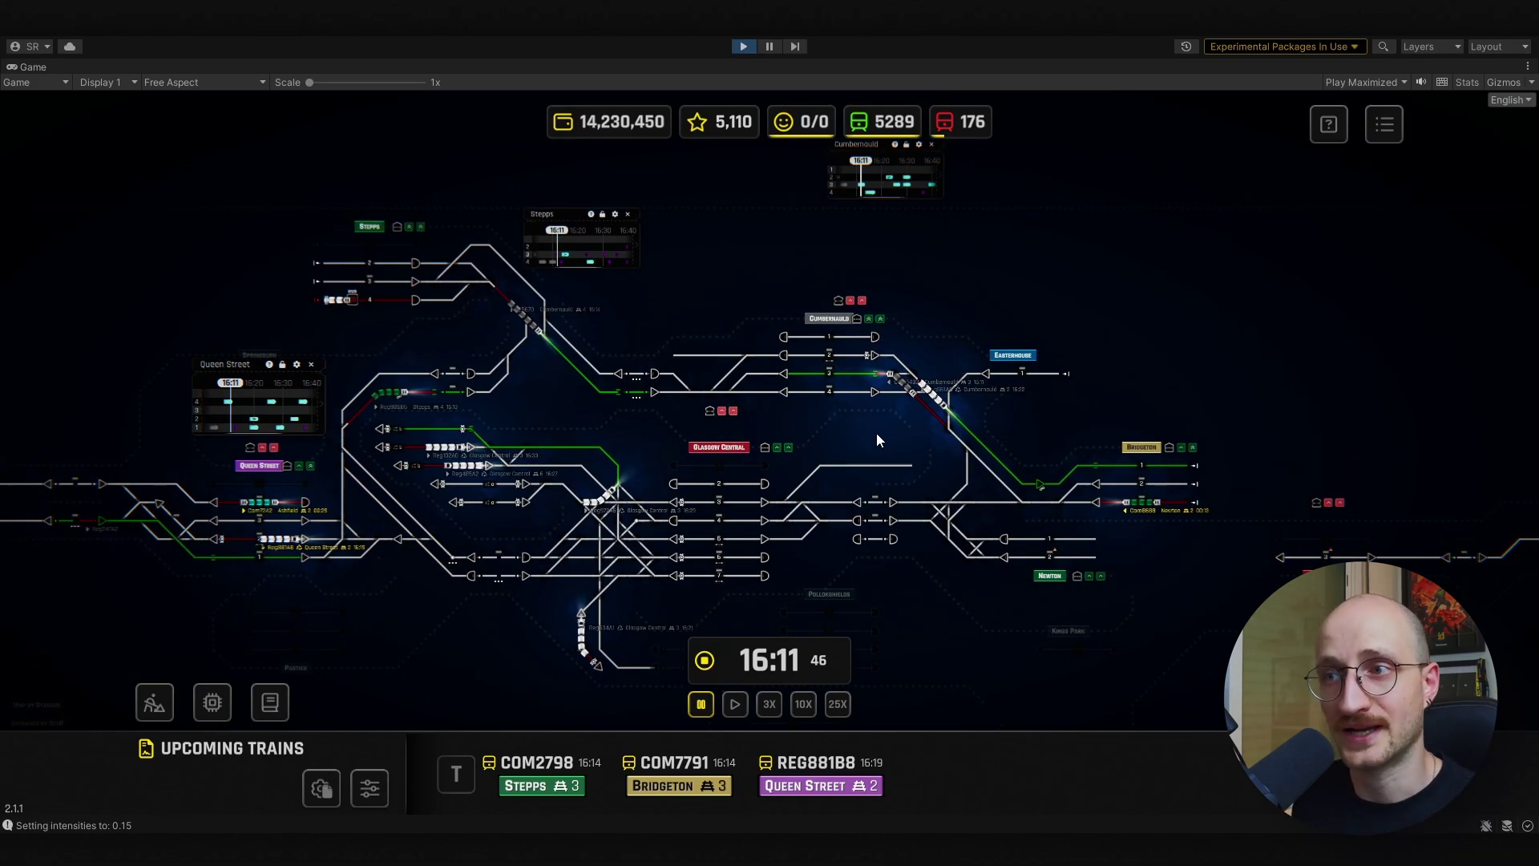
scroll(594, 457, "up", 3)
scroll(473, 447, "down", 4)
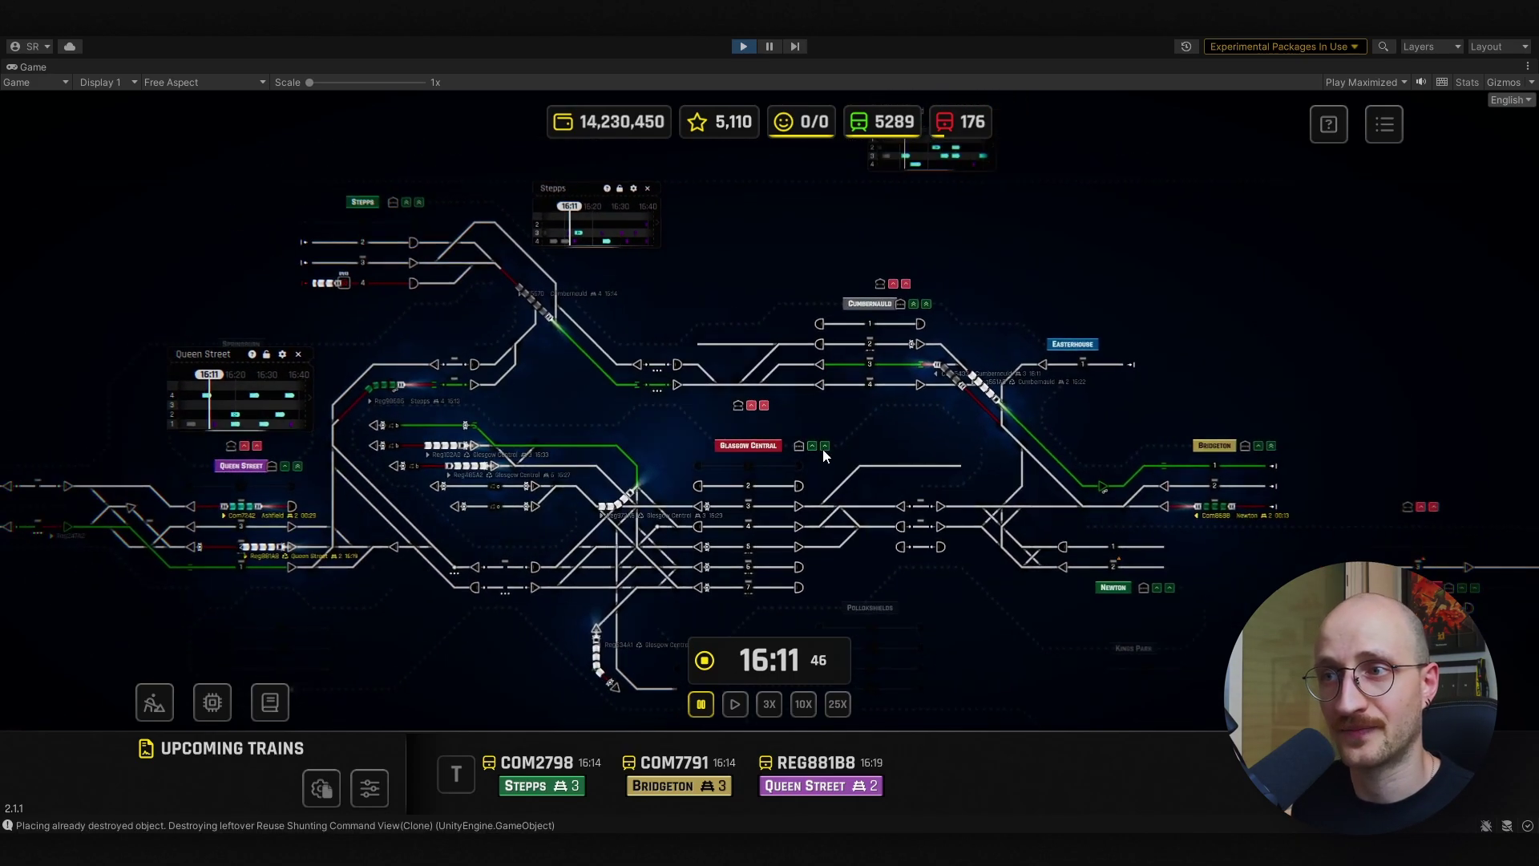
scroll(887, 421, "up", 3)
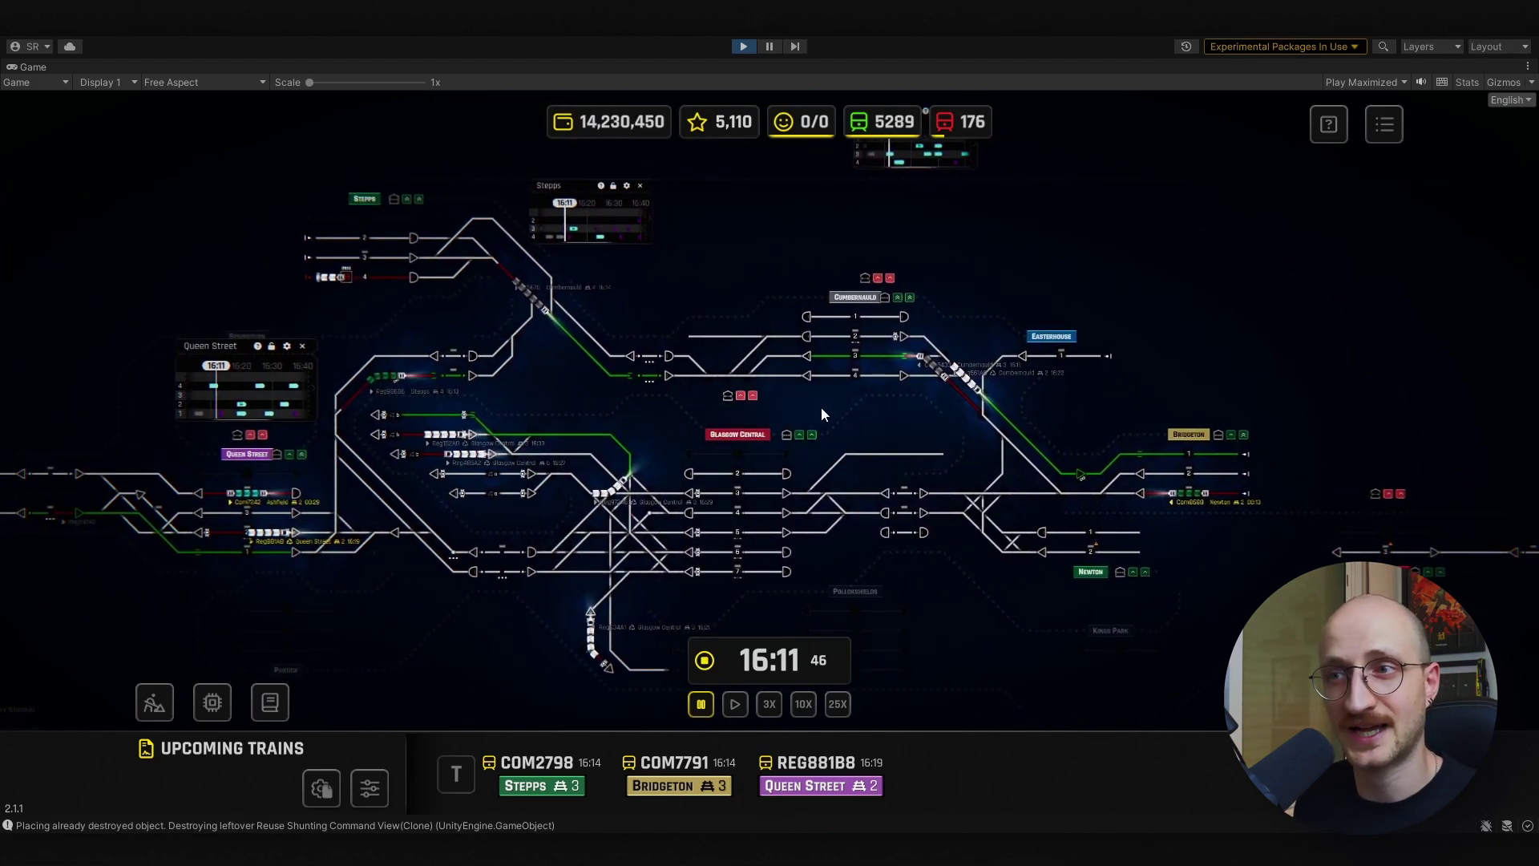
scroll(821, 406, "down", 3)
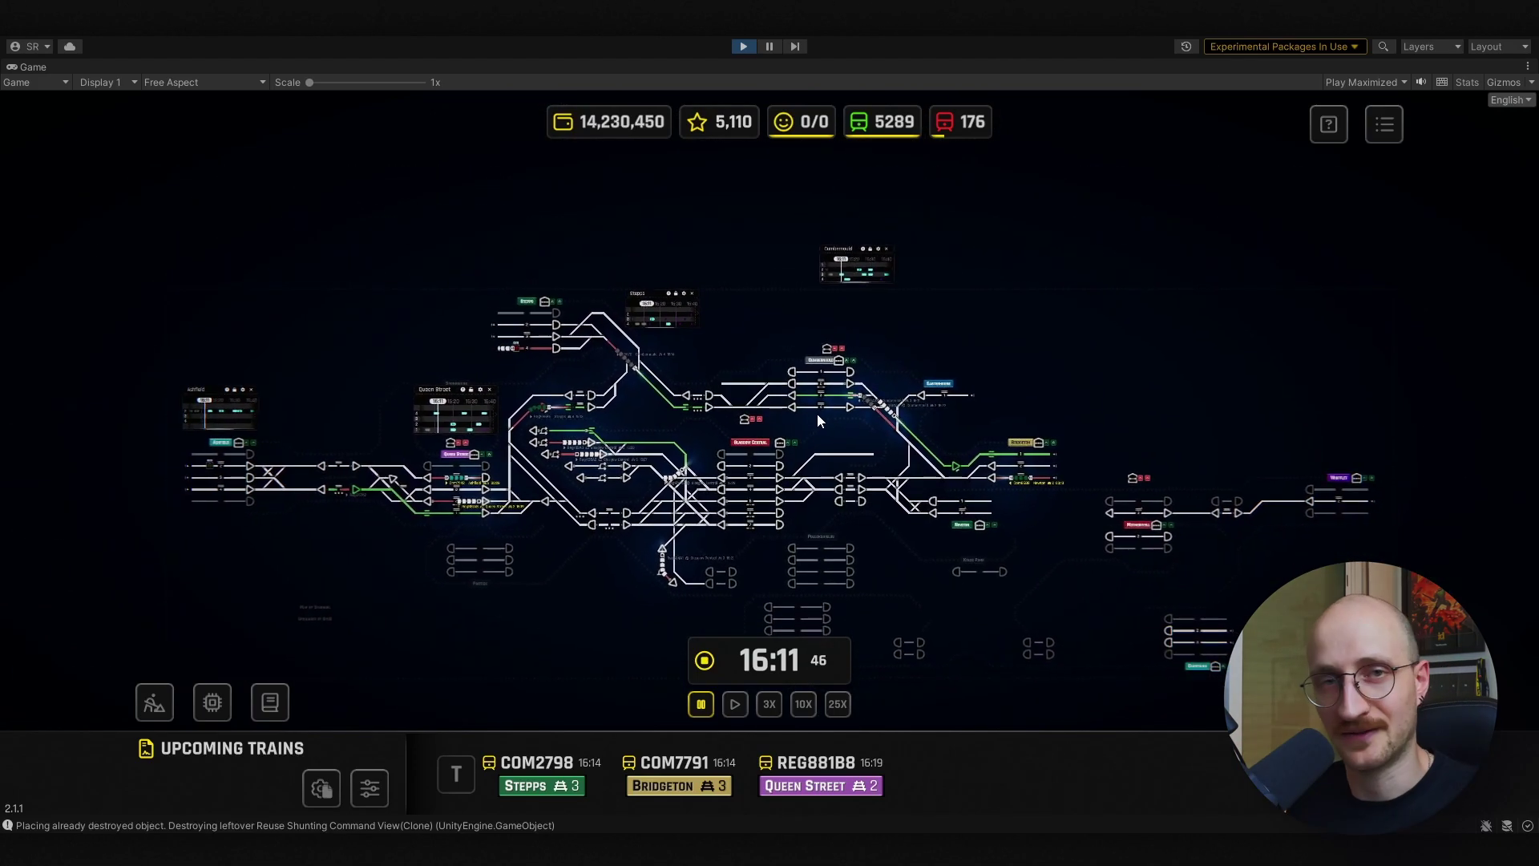
scroll(770, 455, "up", 3)
scroll(741, 498, "up", 2)
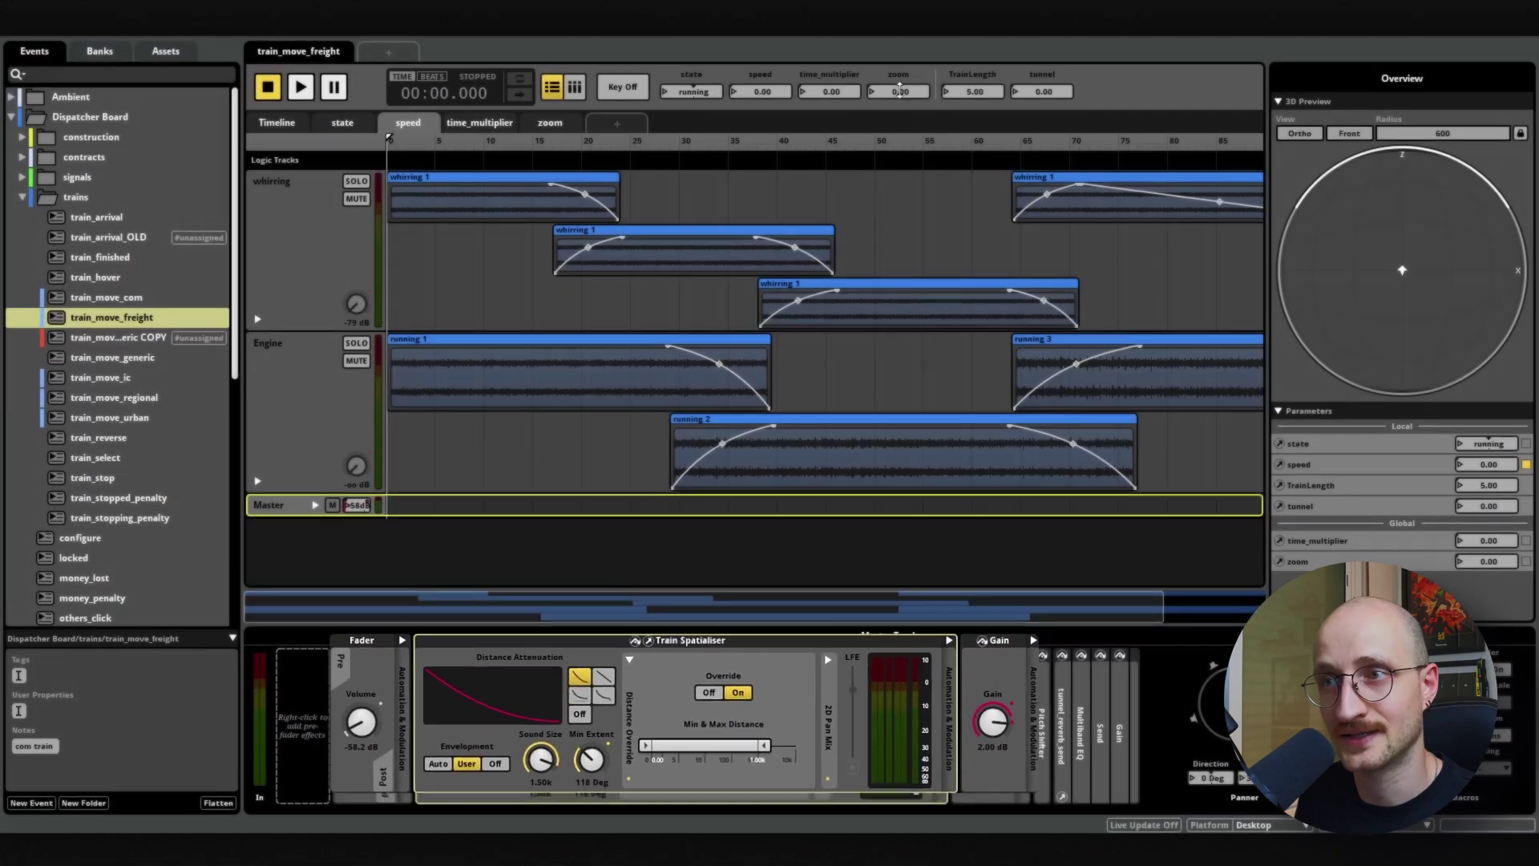
Step: Select the Master track and drag the zoom parameter from 0.78 down to 0.00
left_click(351, 505)
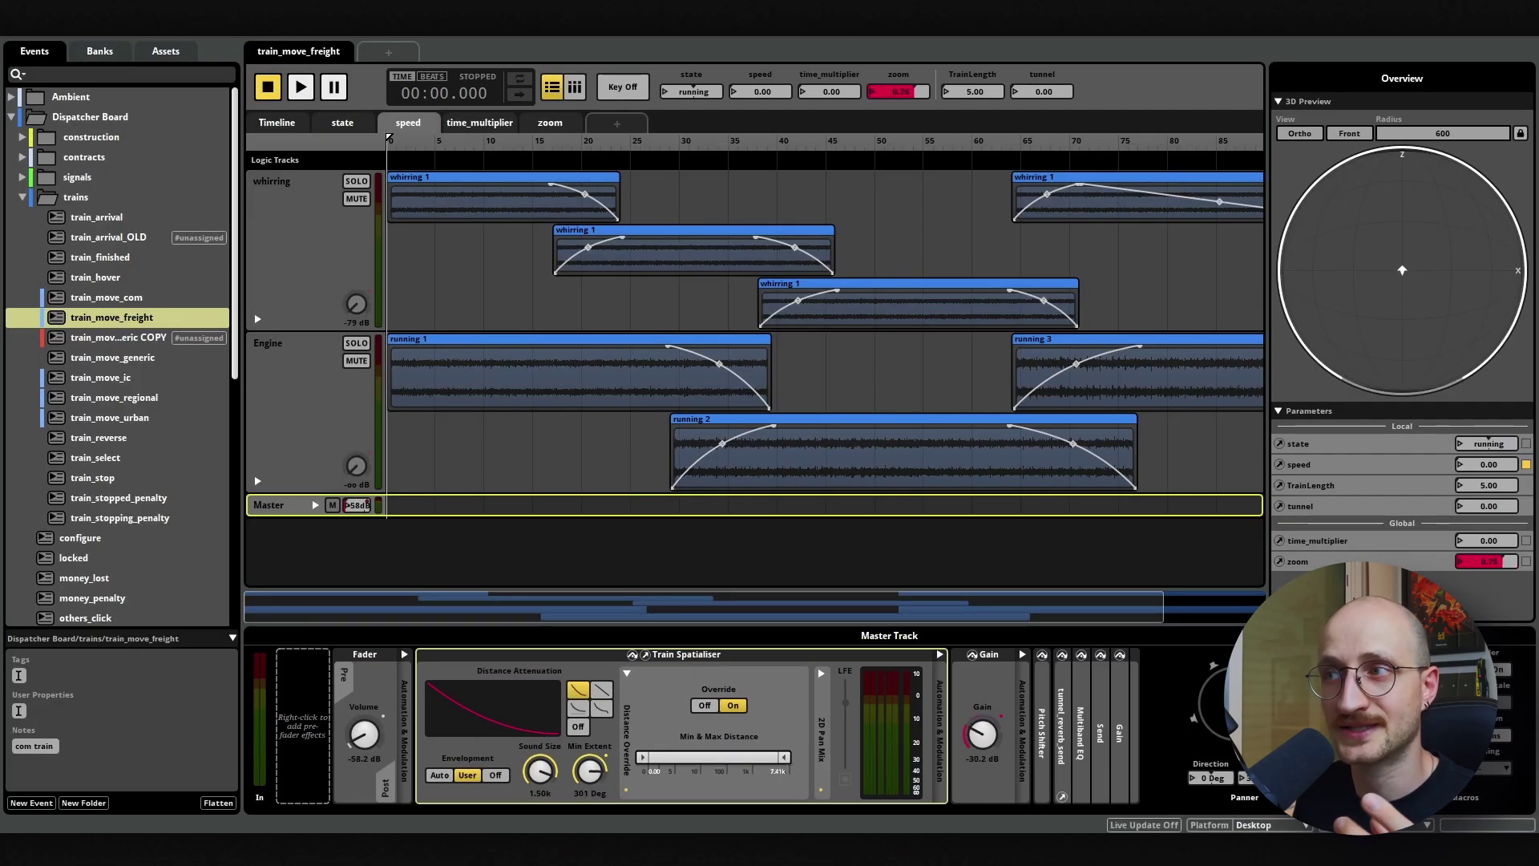
left_click_drag(901, 89, 901, 90)
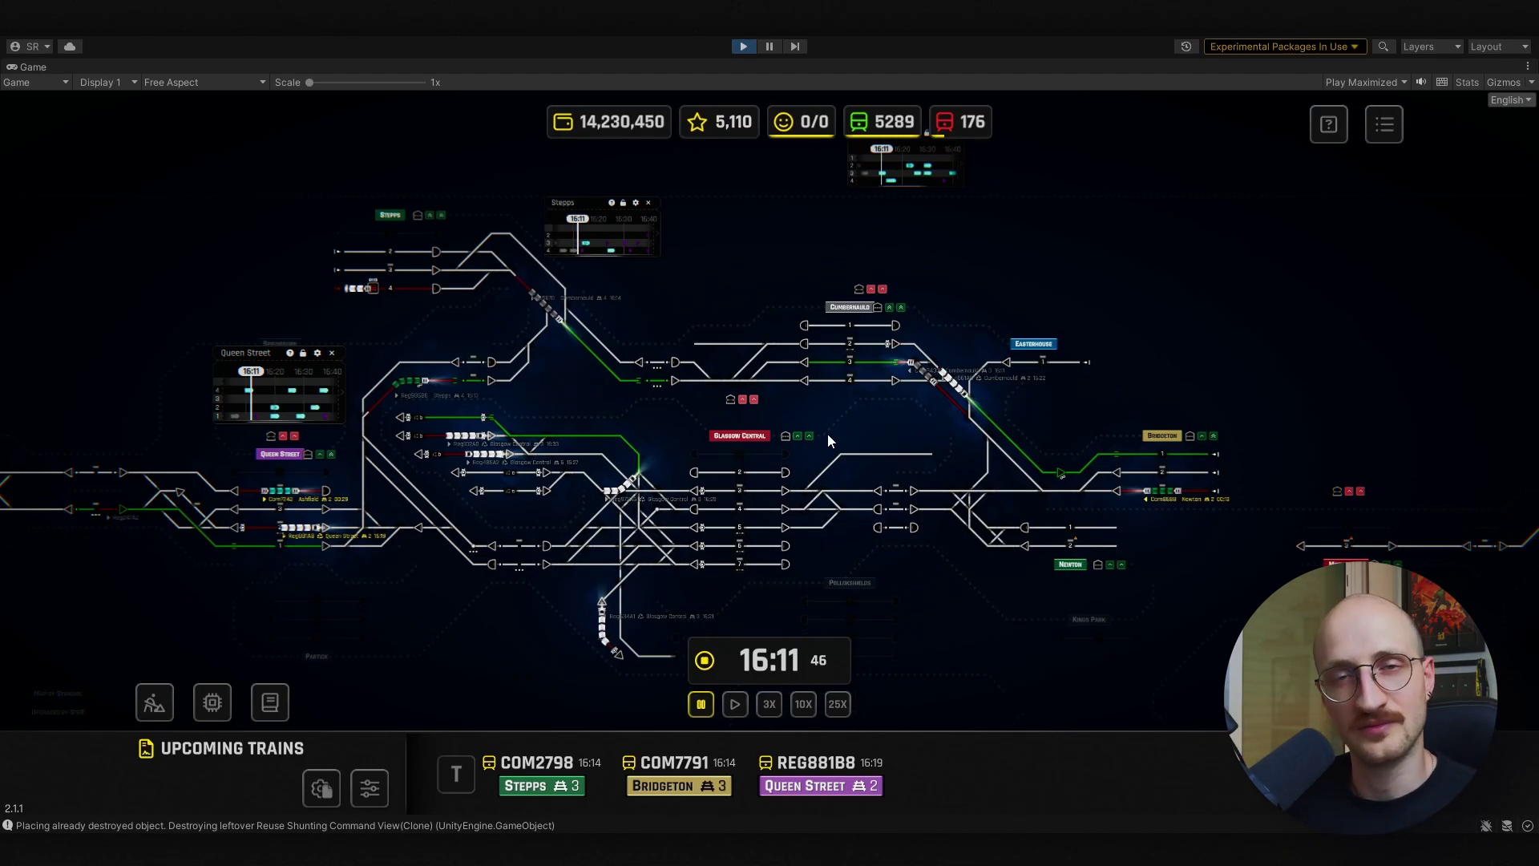
Step: Pan the rail map with the D and S keys, zoom out, and nudge it upward
key("d")
key("s")
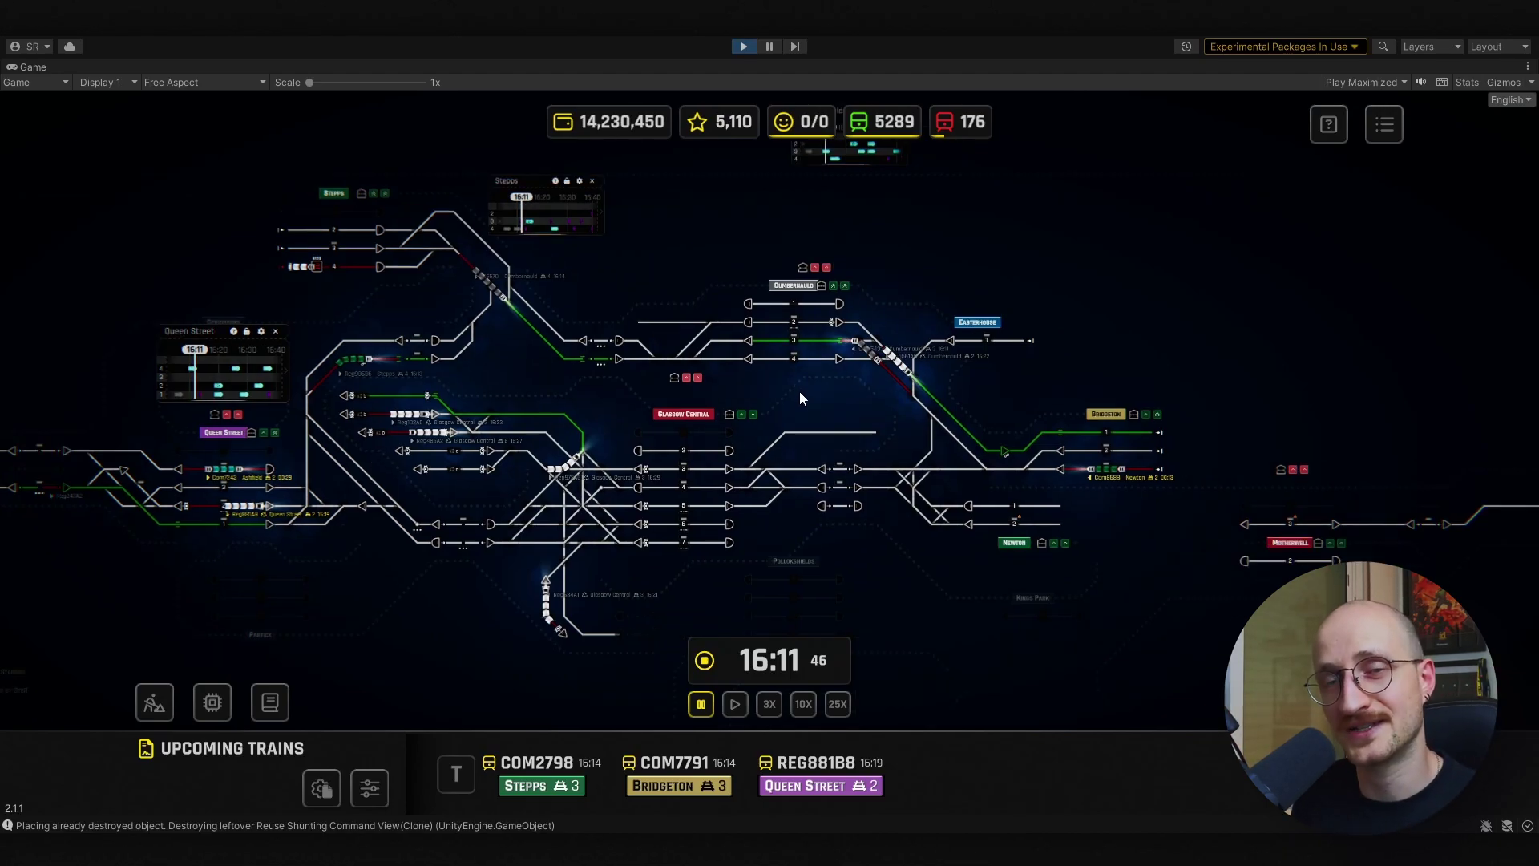
scroll(800, 391, "down", 5)
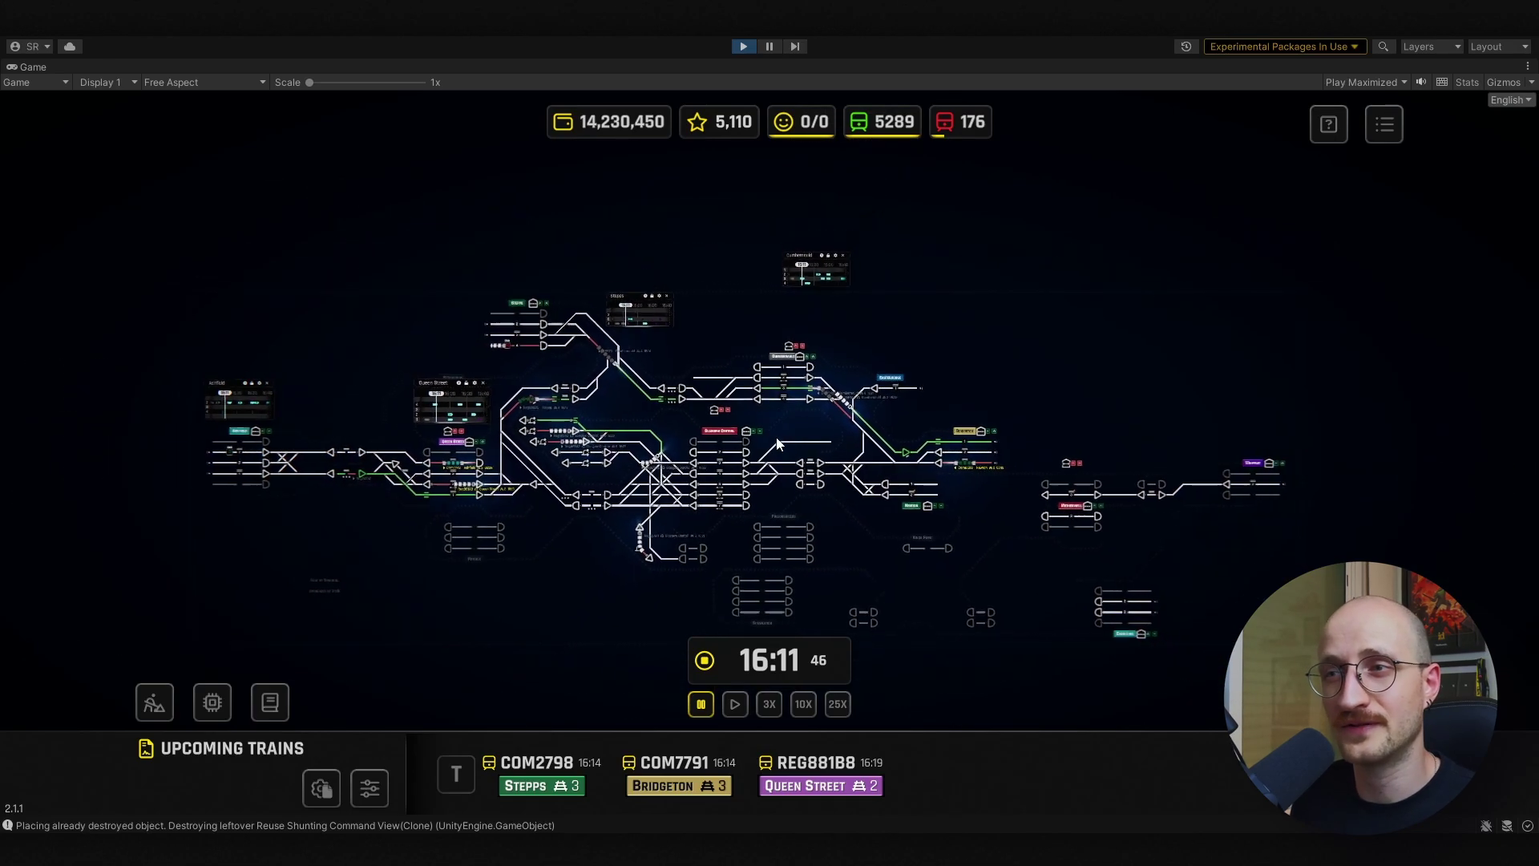
left_click_drag(778, 443, 782, 404)
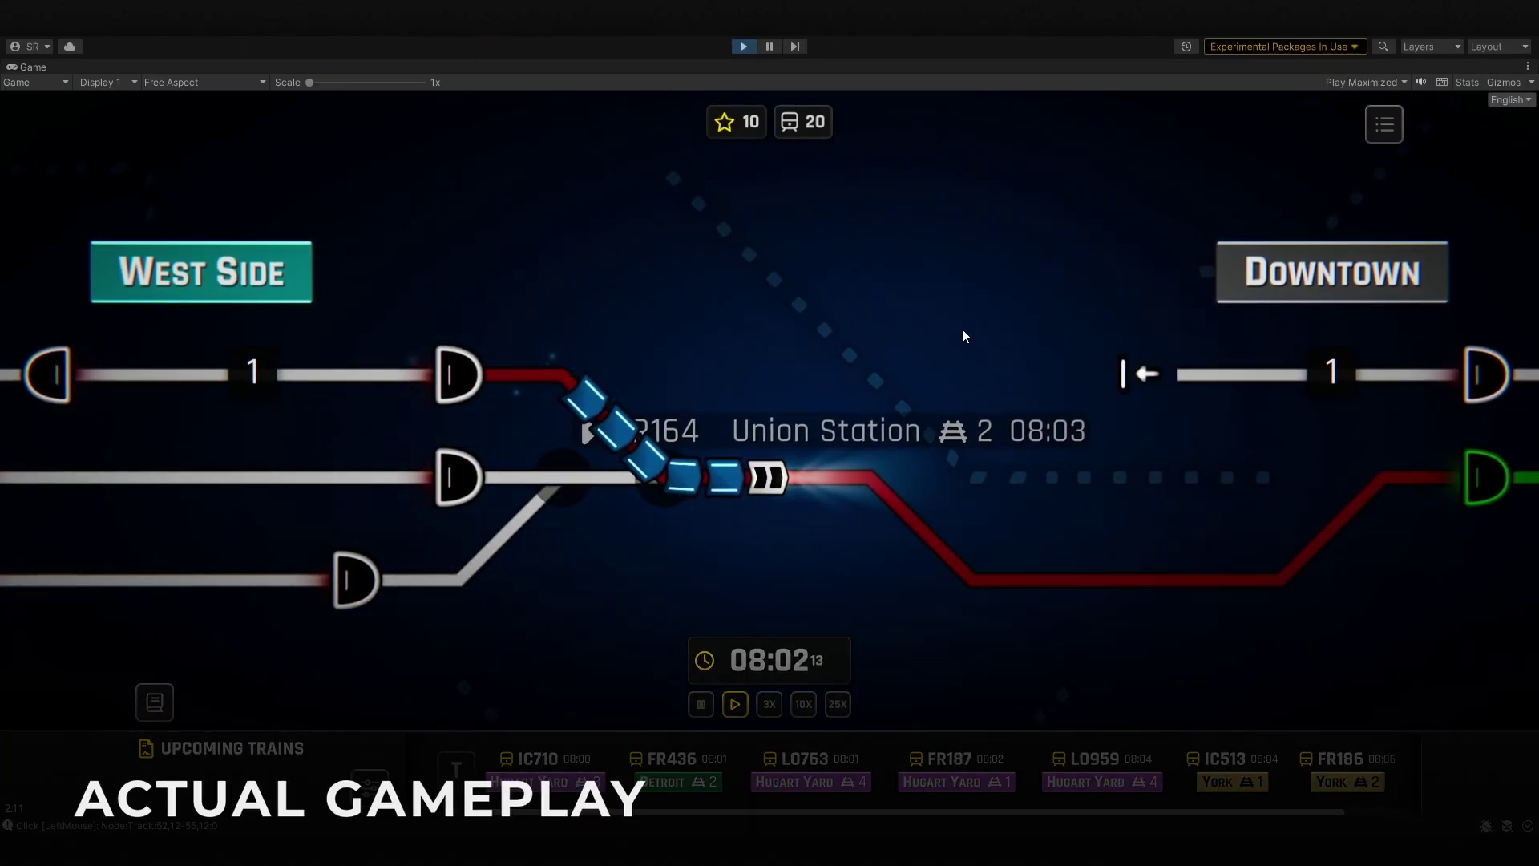
Step: Pan toward Downtown and Union Station and zoom onto the blue freight train
scroll(964, 335, "down", 3)
scroll(962, 335, "down", 2)
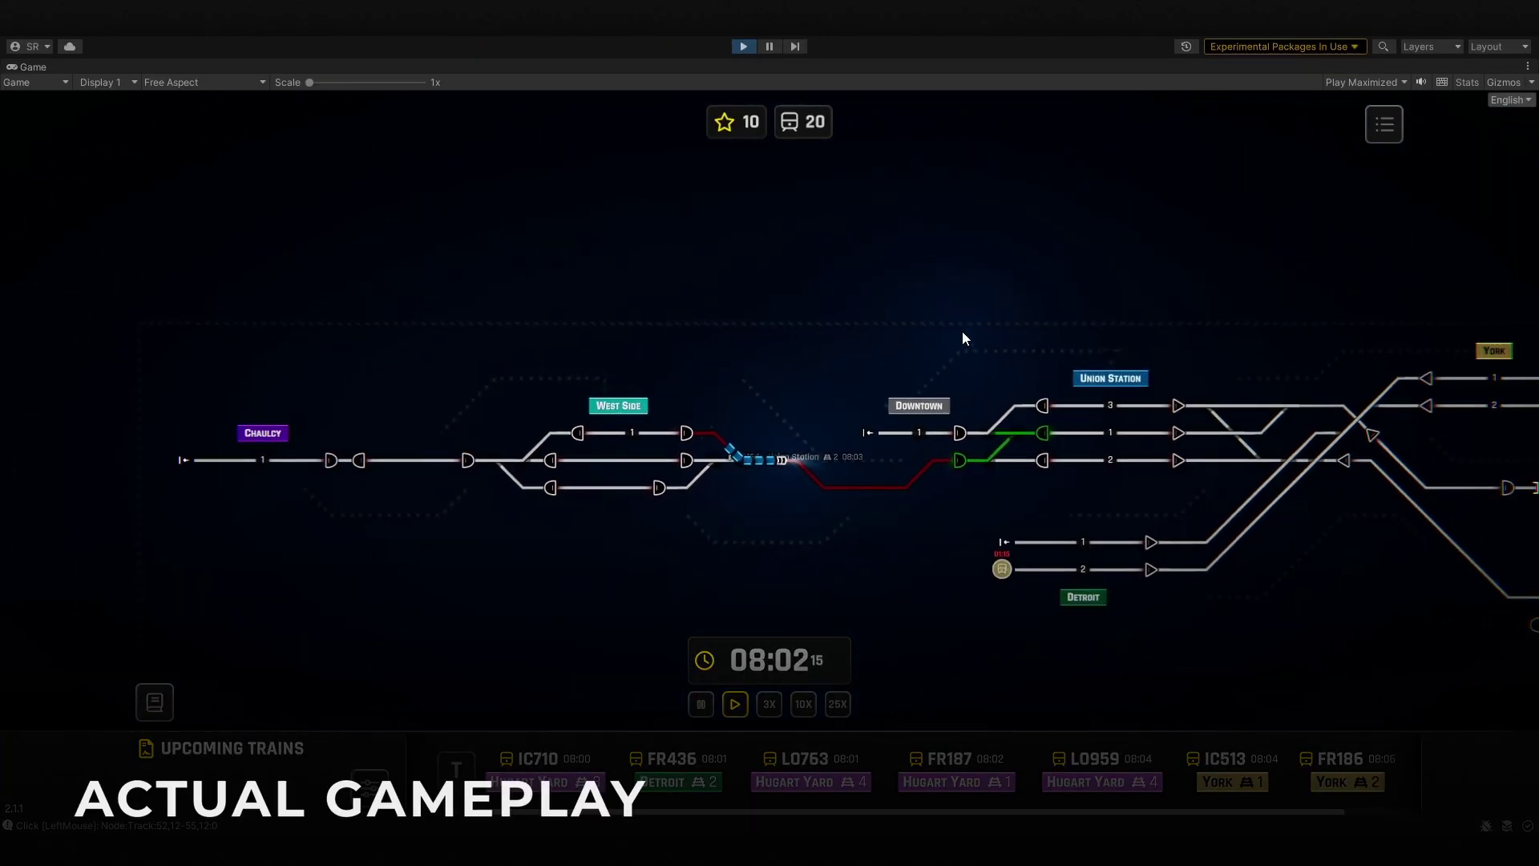
scroll(962, 335, "up", 5)
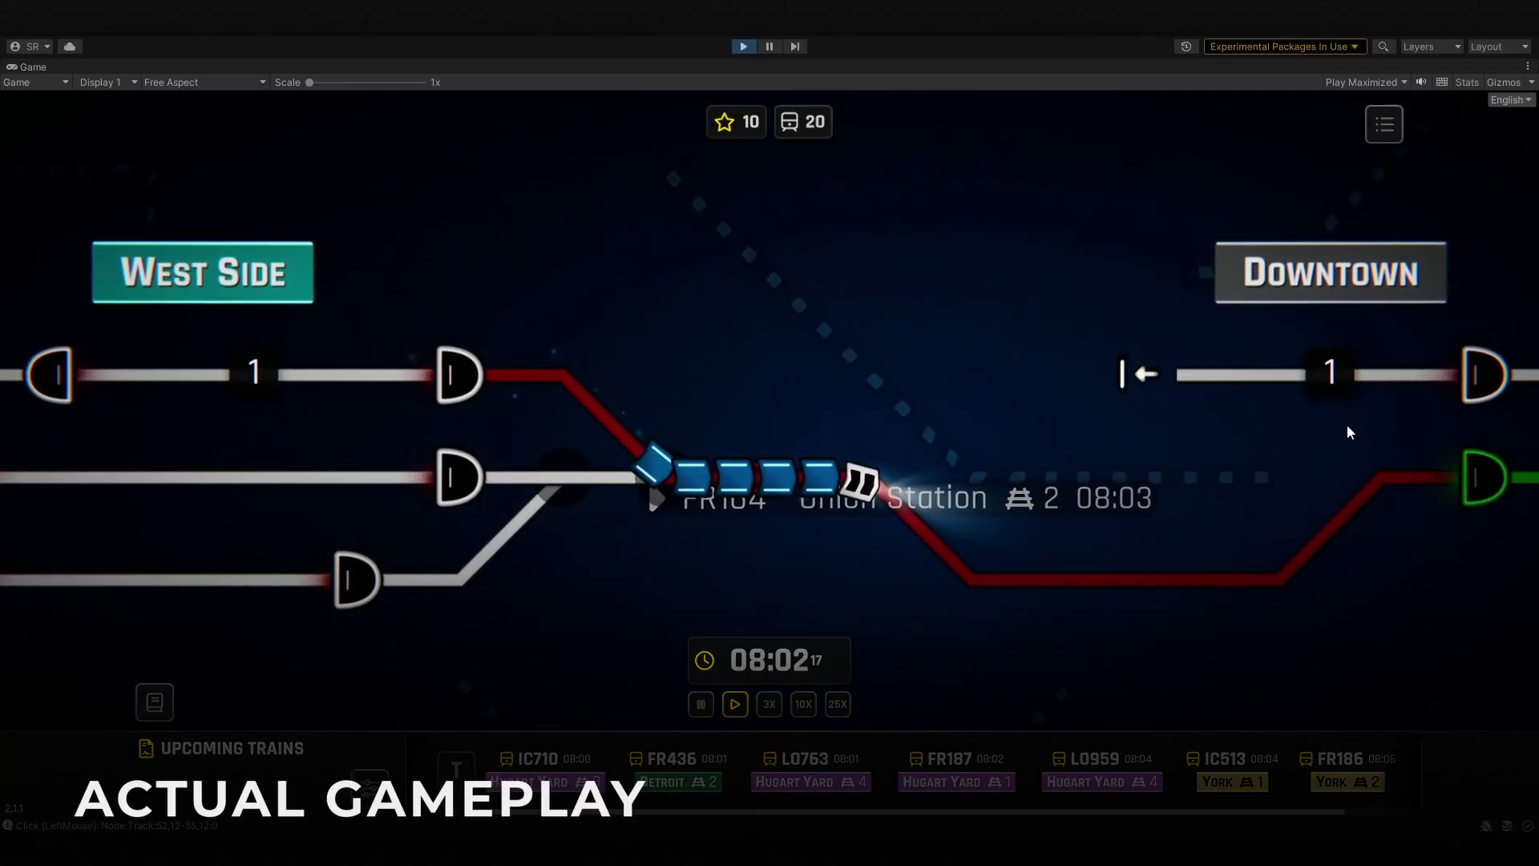
left_click_drag(1346, 433, 863, 449)
scroll(346, 391, "down", 1)
scroll(253, 414, "down", 1)
scroll(848, 464, "down", 2)
scroll(785, 507, "up", 4)
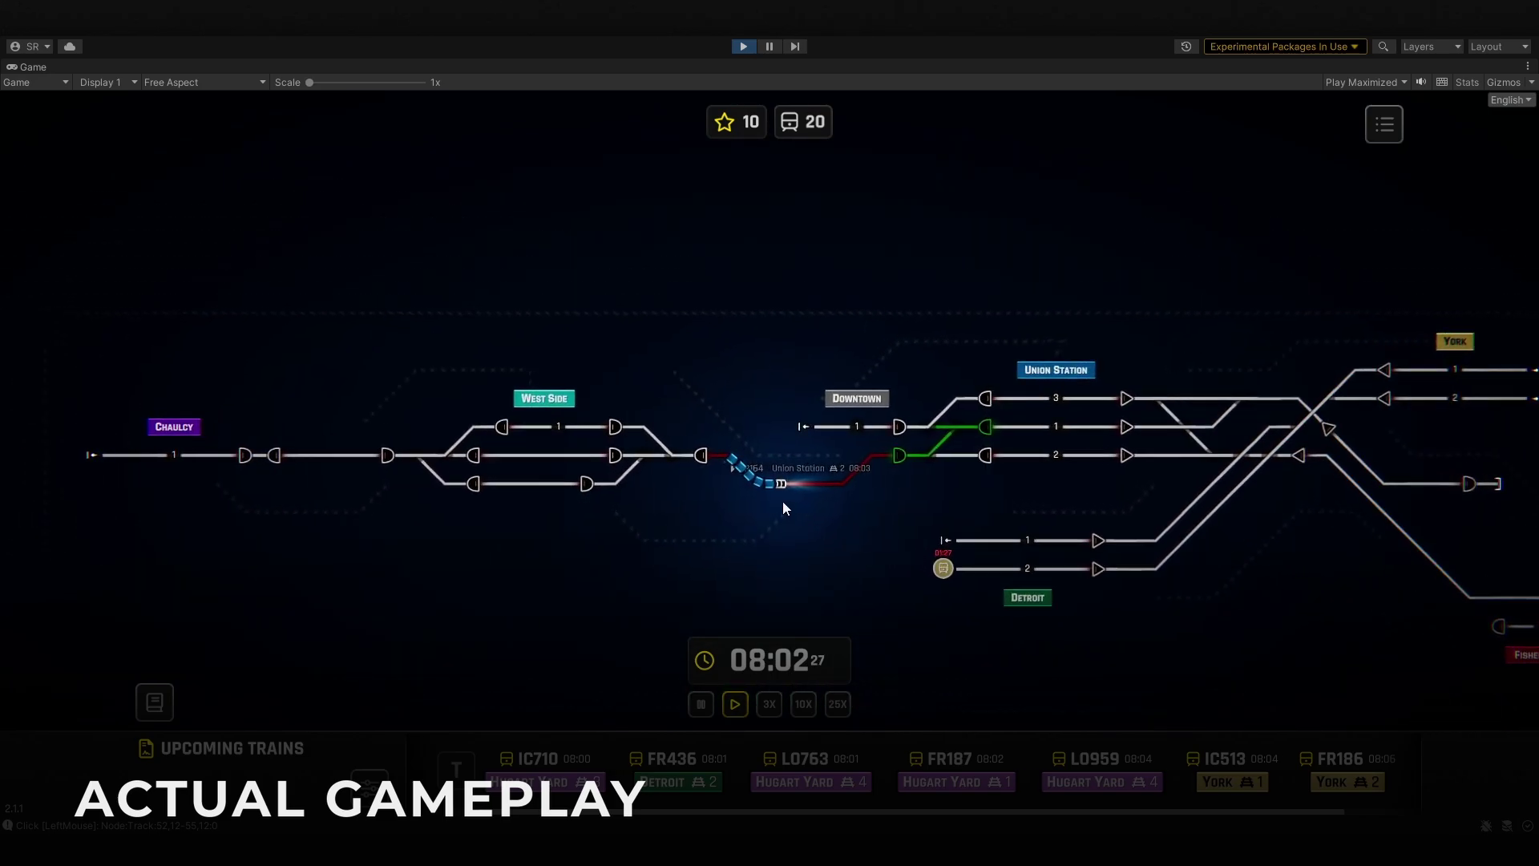